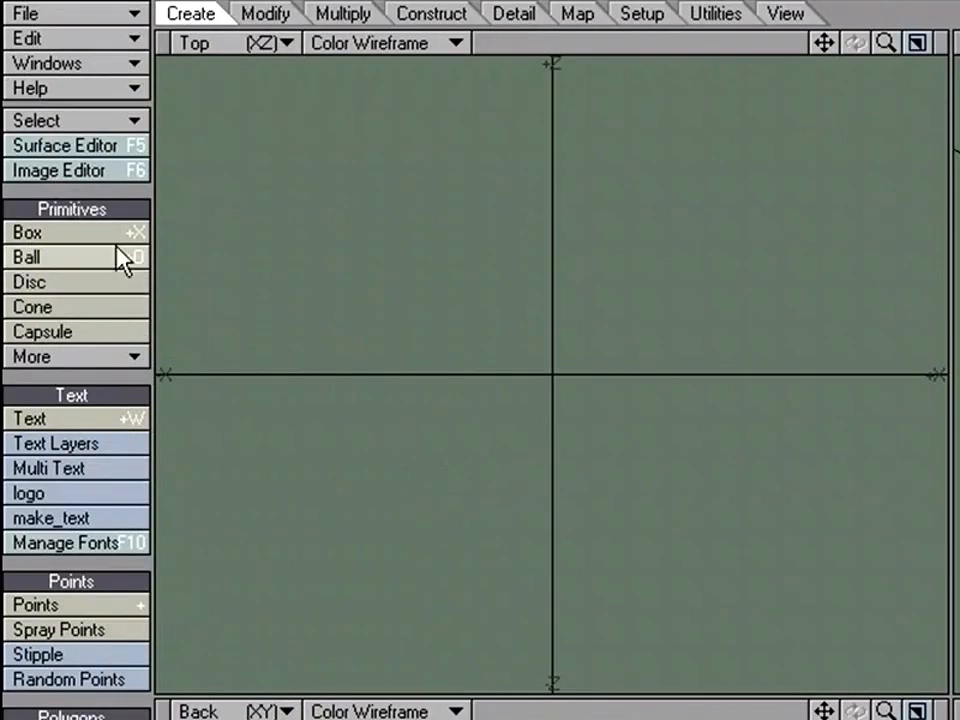
Step: Draw a flat upright rectangle with the Box tool in the Top view, with one long edge along the Z axis
left_click(89, 118)
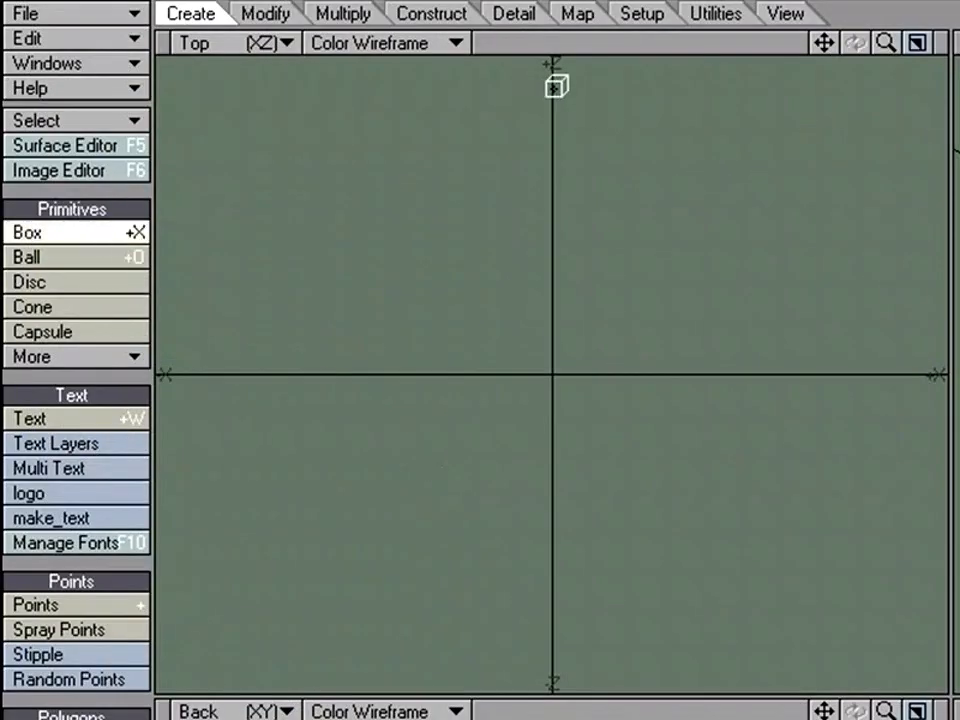
left_click_drag(557, 89, 934, 598)
left_click_drag(558, 341, 555, 343)
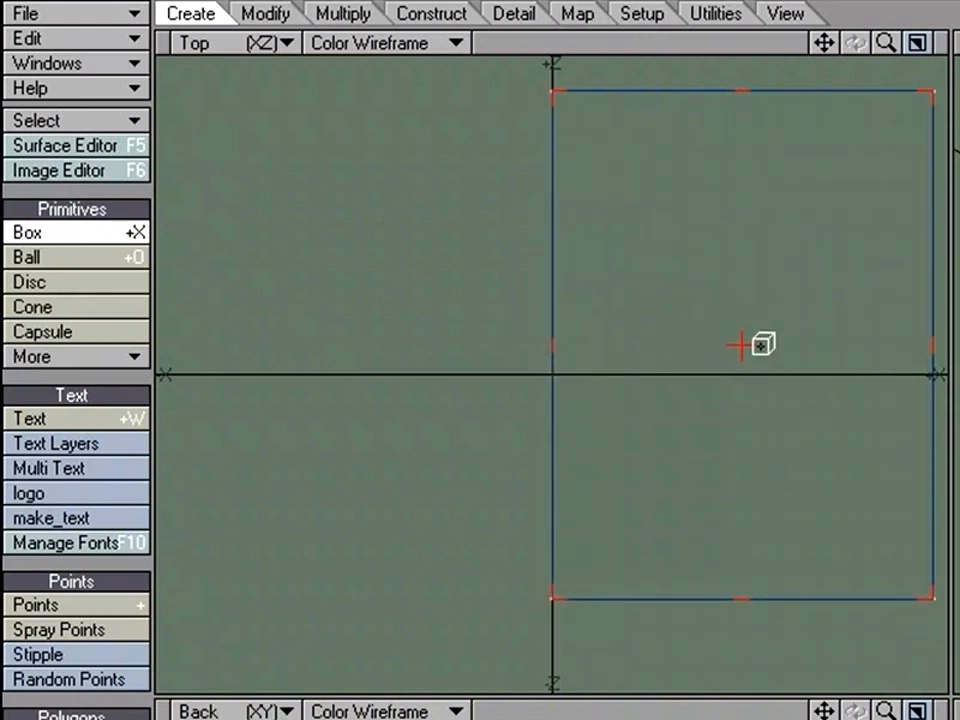
Step: Subdivide the flat box into 20 segments along X and 27 along Z and finish it
key("Up")
key("Up")
key("Up")
key("Up")
key("Up")
key("Up")
key("Up")
key("Up")
key("Up")
key("Up")
key("Up")
key("Up")
key("Up")
key("Up")
key("Up")
key("Up")
key("Up")
key("Up")
key("Up")
key("Up")
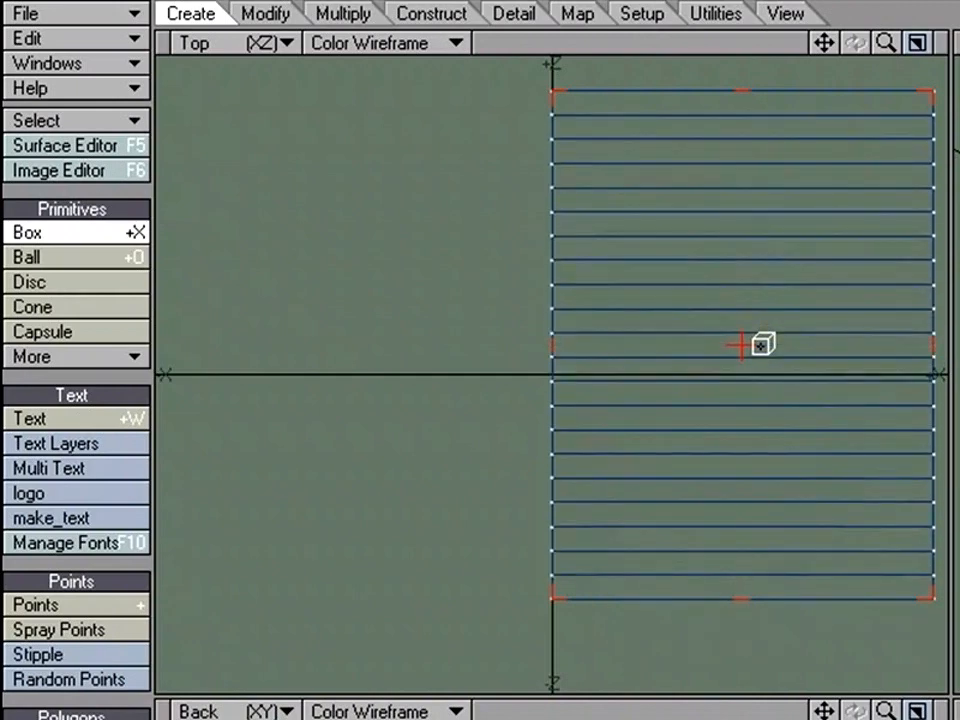
key("Right")
key("Right")
key("Right")
key("Right")
key("Right")
key("Right")
key("Right")
key("Right")
key("Right")
key("Right")
key("Right")
key("Right")
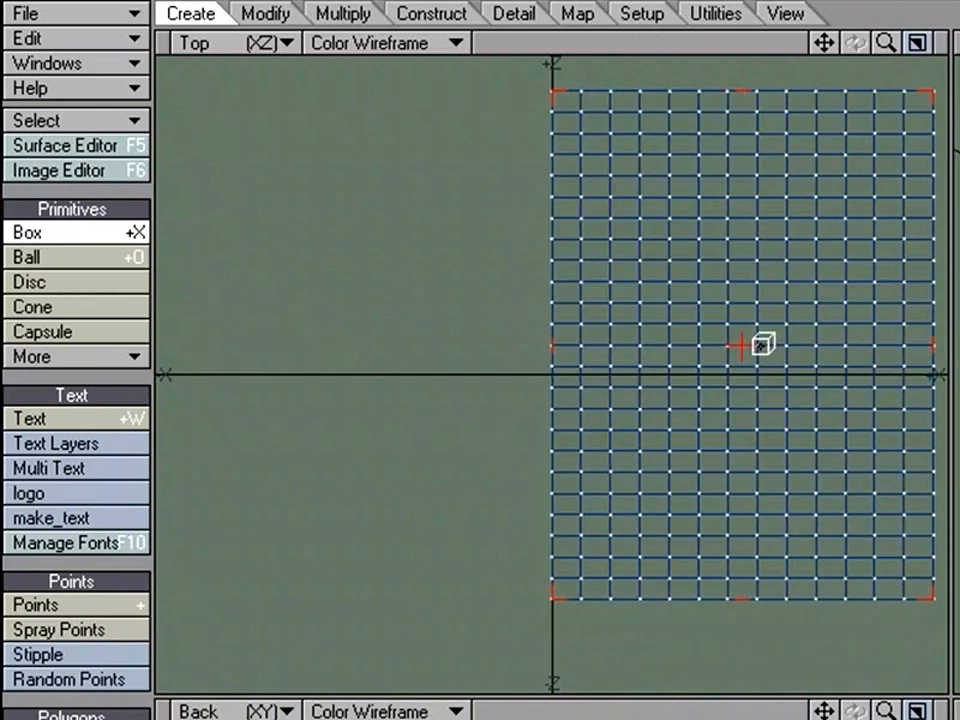
key("Right")
key("Right")
key("Right")
key("Right")
key("Right")
key("Right")
key("Right")
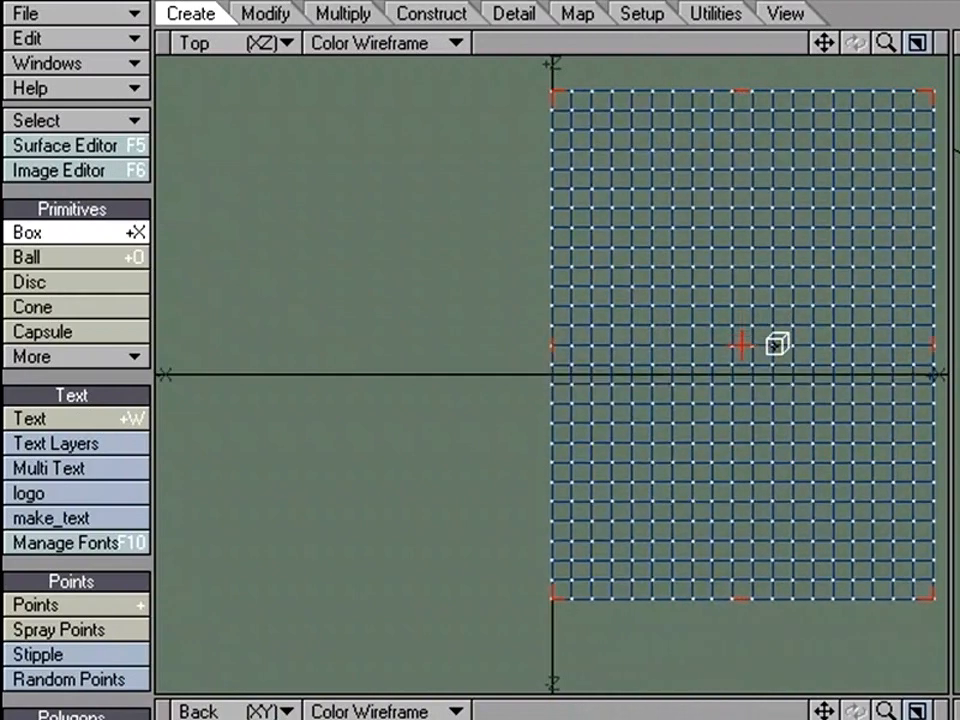
key("Up")
key("Right")
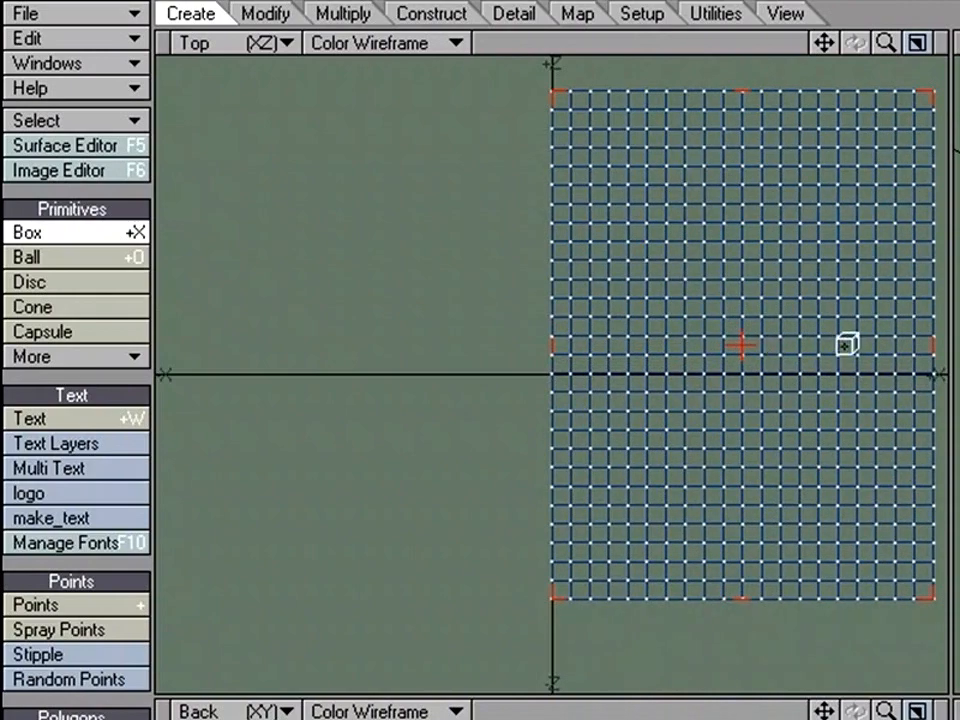
key("space")
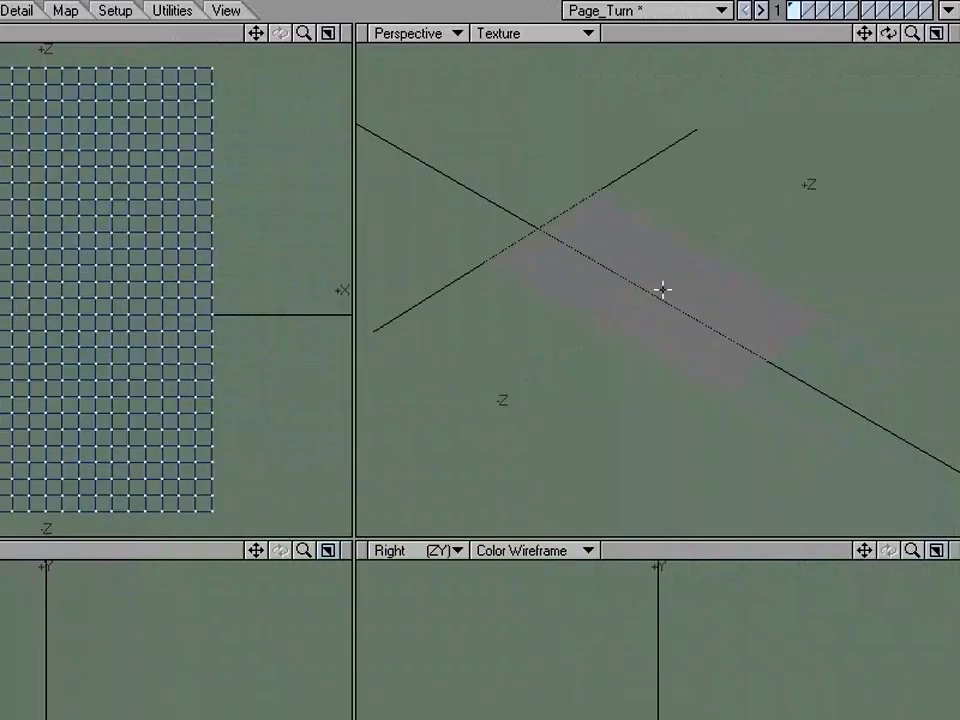
Step: Convert the page mesh to subpatches and save the Page_Turn object
left_click_drag(662, 289, 651, 261, "alt")
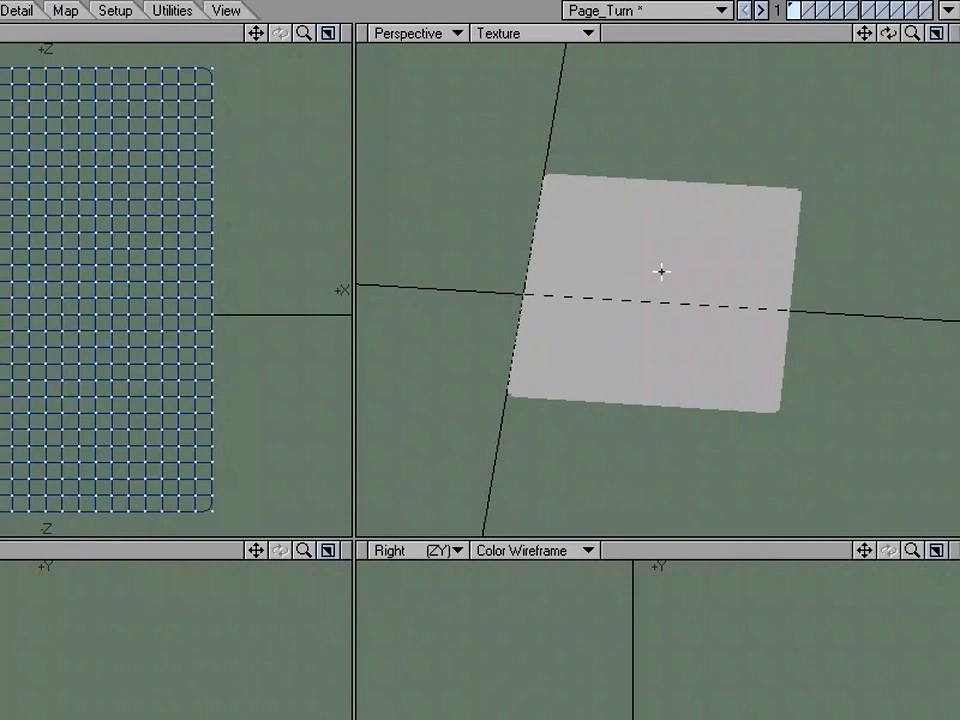
left_click_drag(690, 208, 661, 278, "alt")
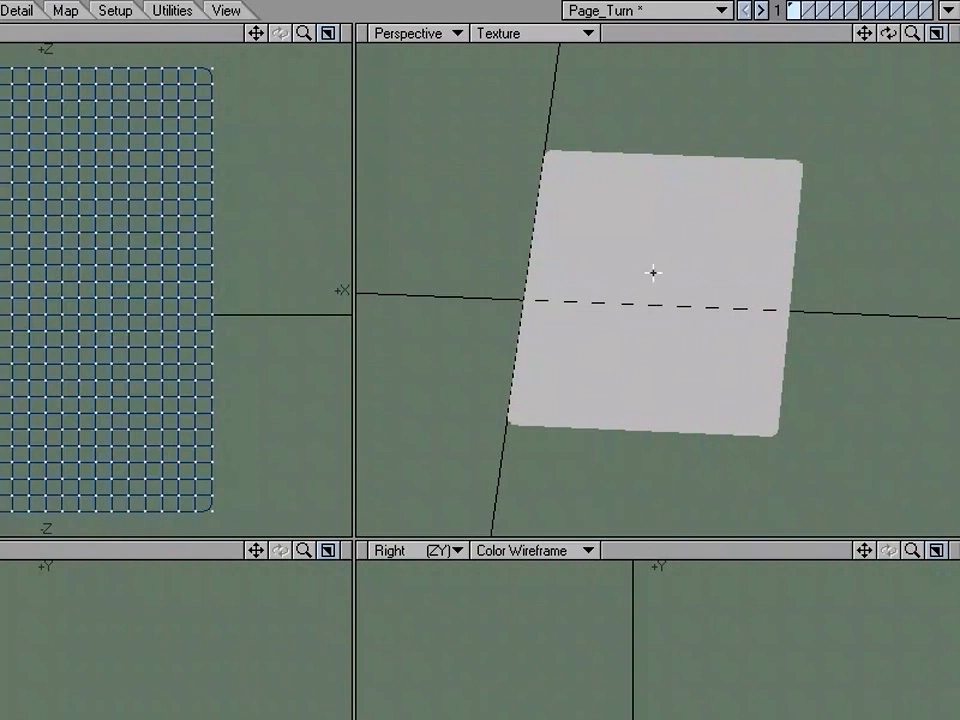
left_click_drag(739, 276, 639, 267, "alt")
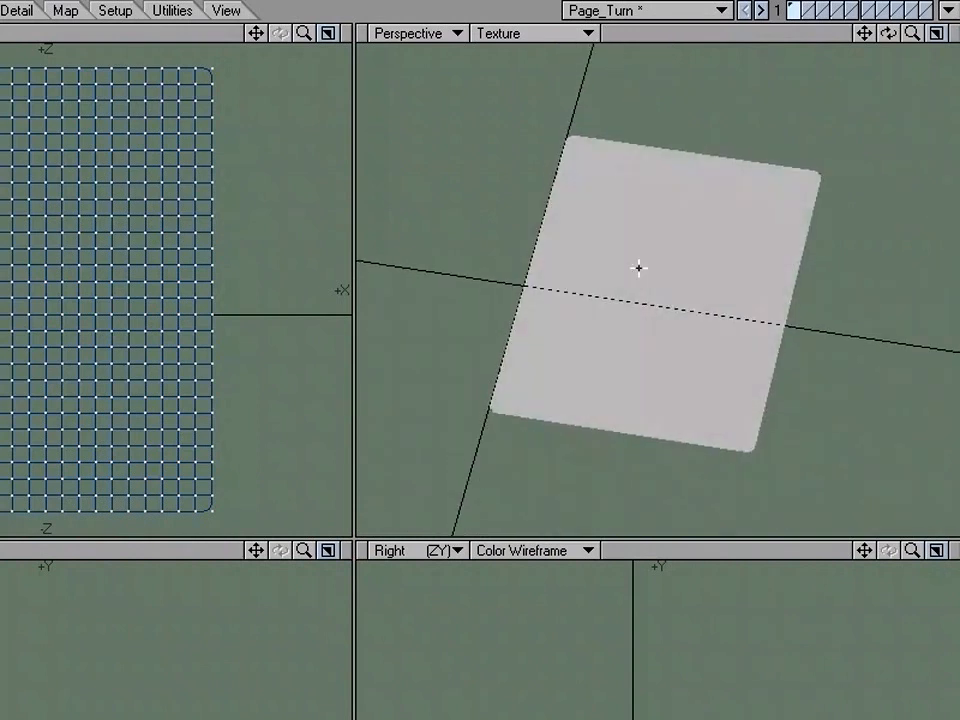
key("s")
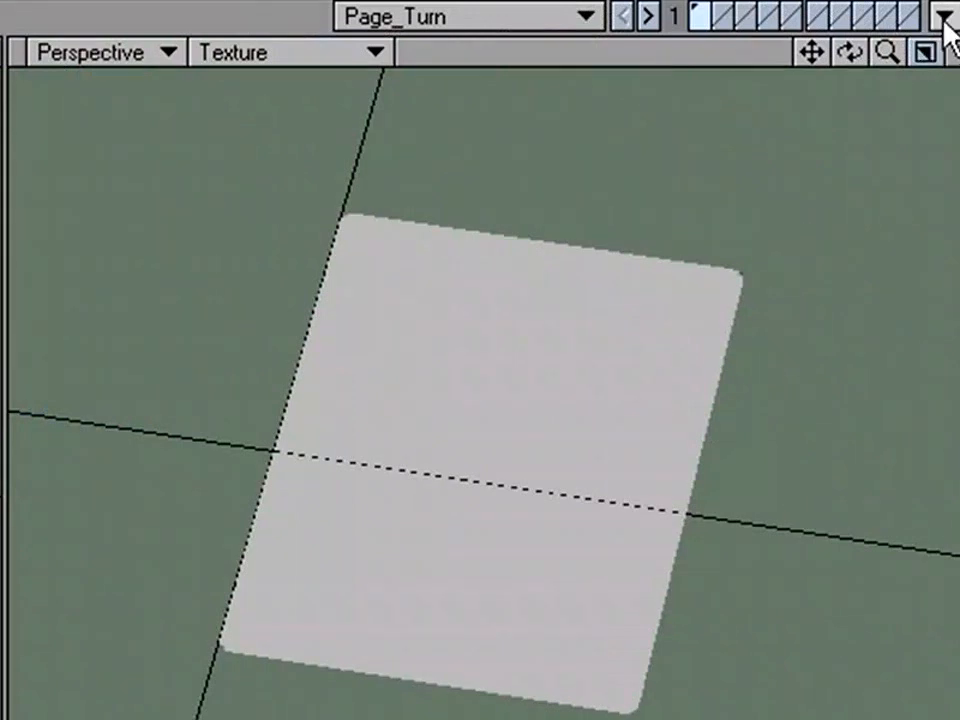
Step: Send the Page_Turn object to Layout and show the scene in a four-viewport arrangement
left_click(943, 20)
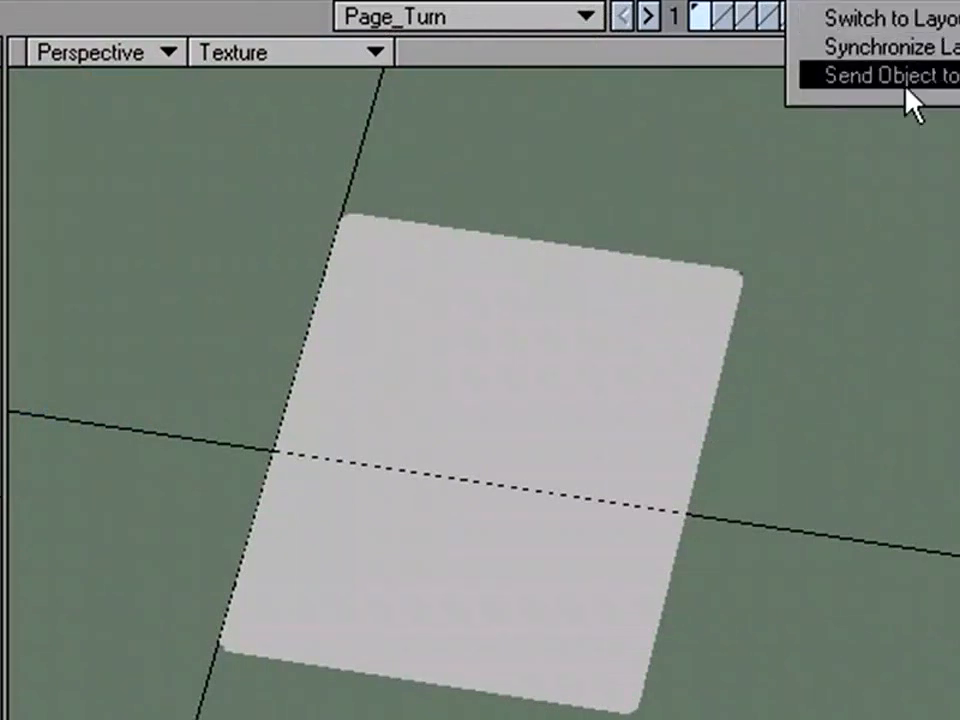
left_click(866, 88)
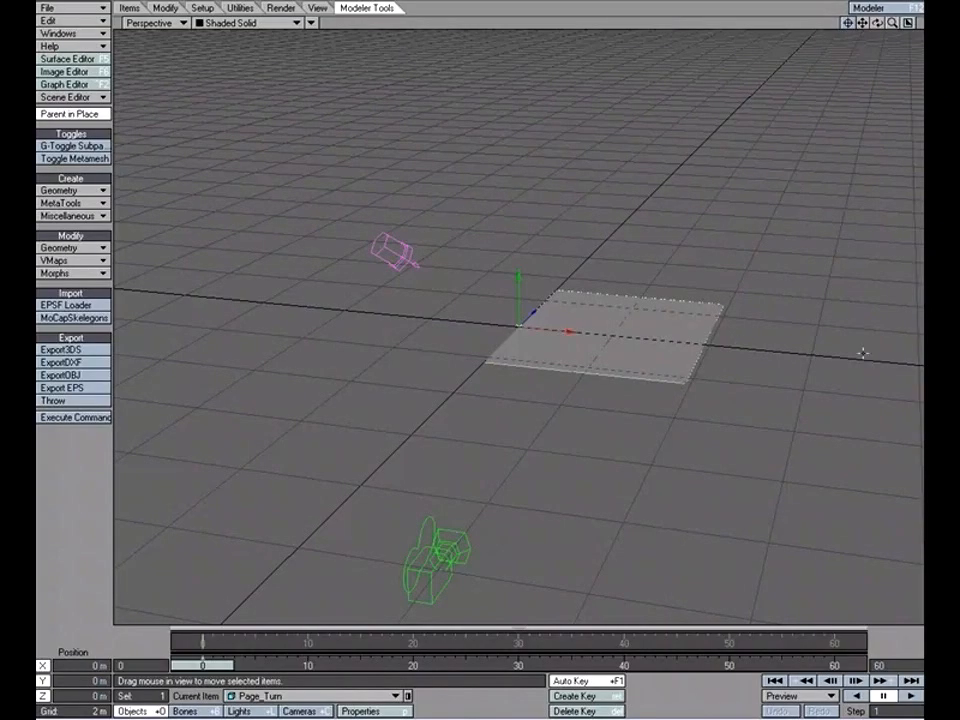
left_click(907, 22)
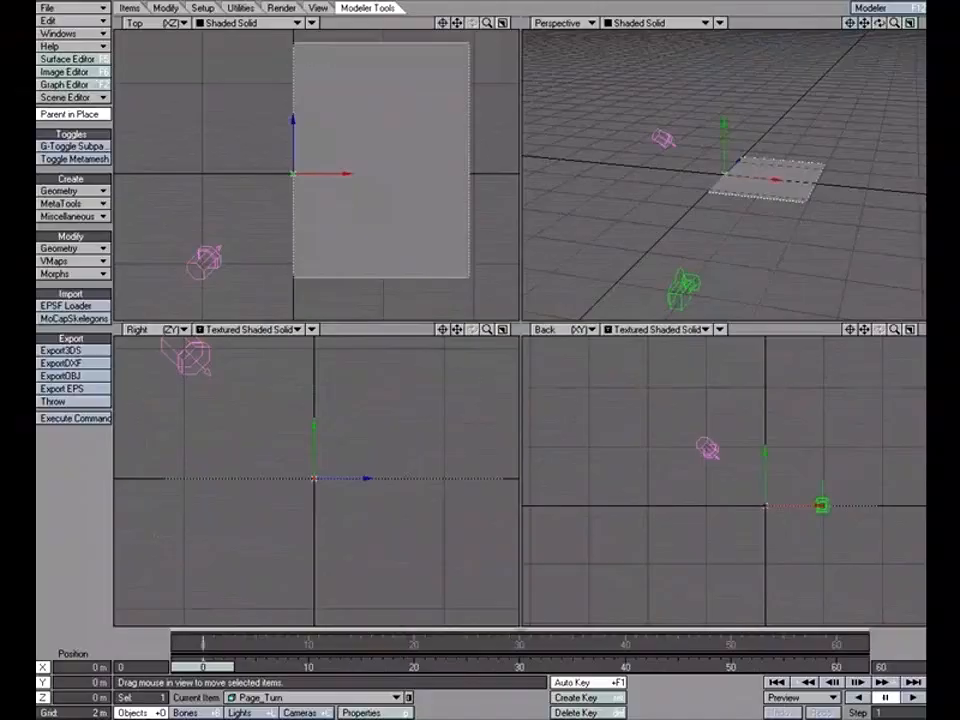
left_click_drag(802, 527, 789, 506, "alt")
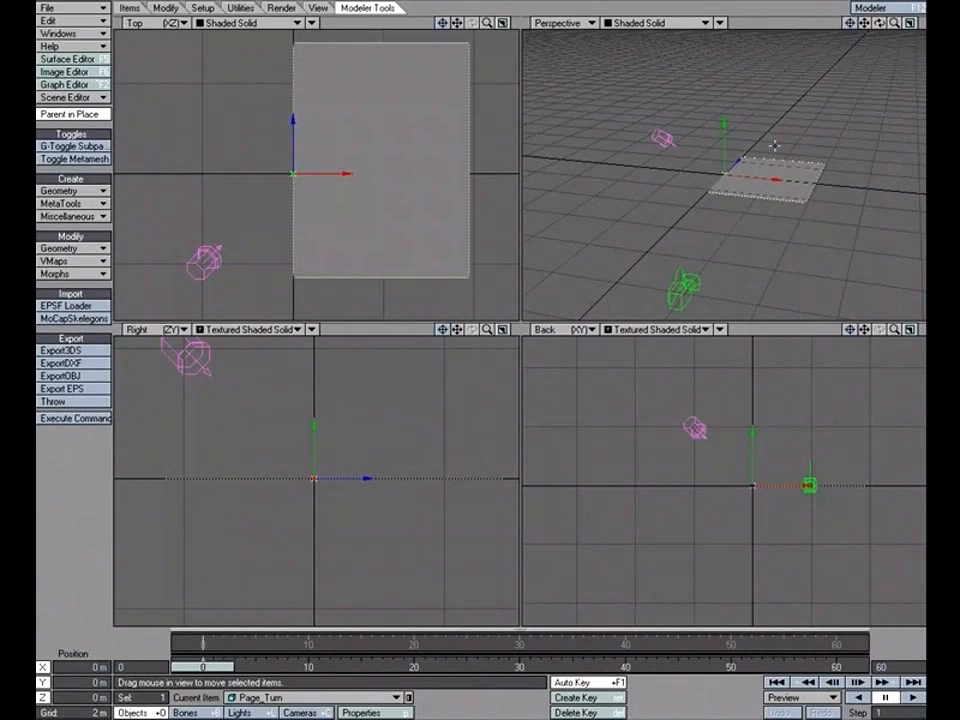
left_click_drag(774, 145, 765, 124, "ctrl+alt")
left_click_drag(865, 23, 688, 120)
mouse_move(748, 127)
left_mouse_down("alt")
mouse_move(746, 138)
mouse_move(747, 129)
left_mouse_up("alt")
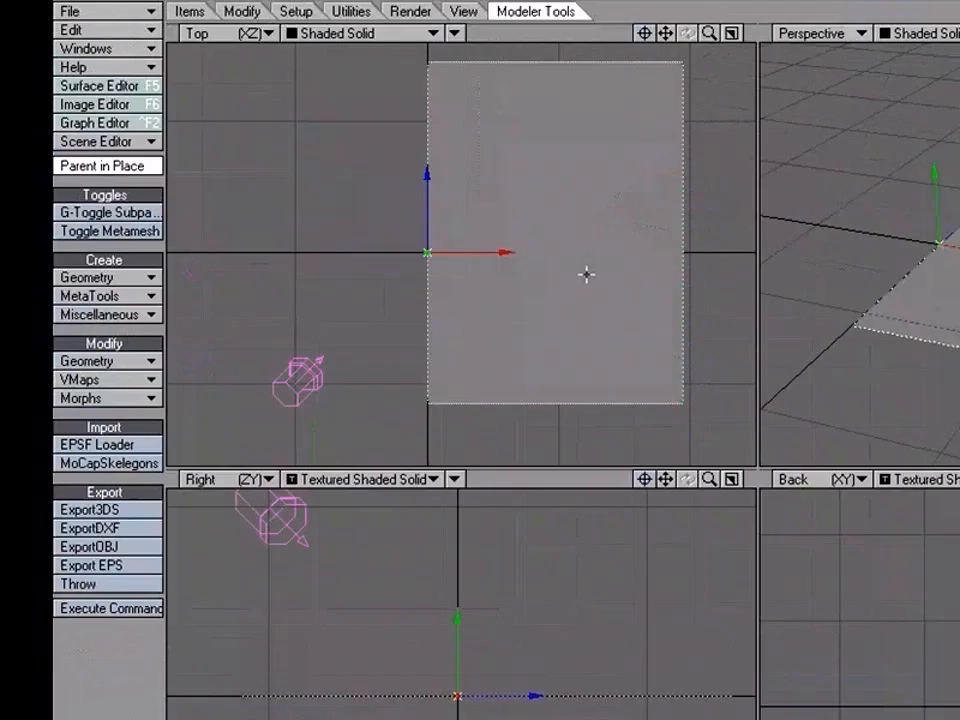
Step: Add a SplineControl displacement to the deformation properties of the Page_Turn object
left_click(167, 8)
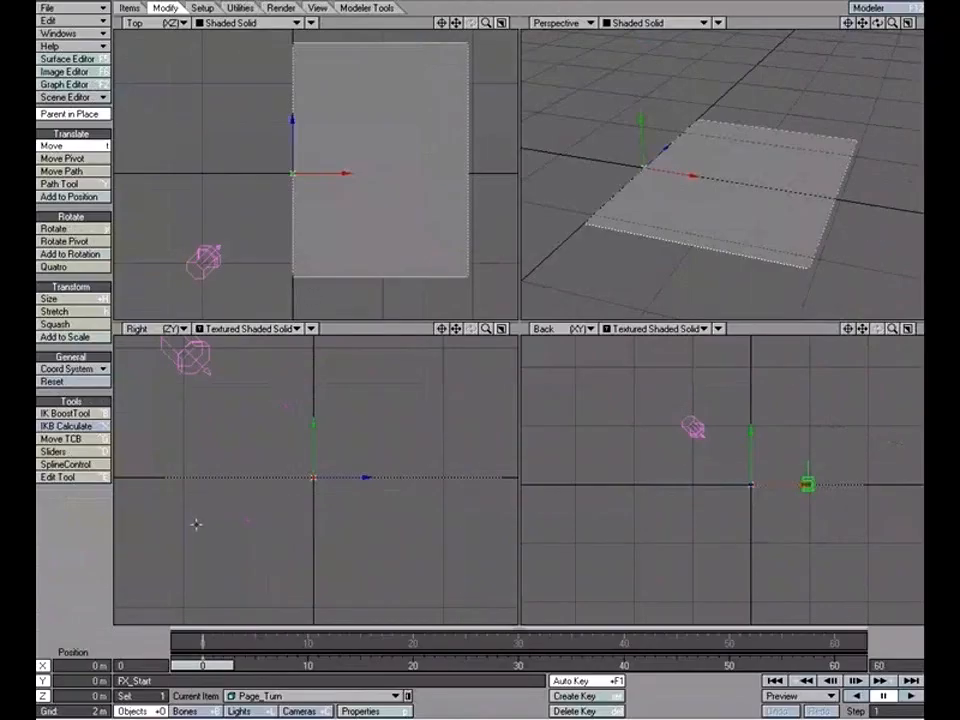
left_click(362, 711)
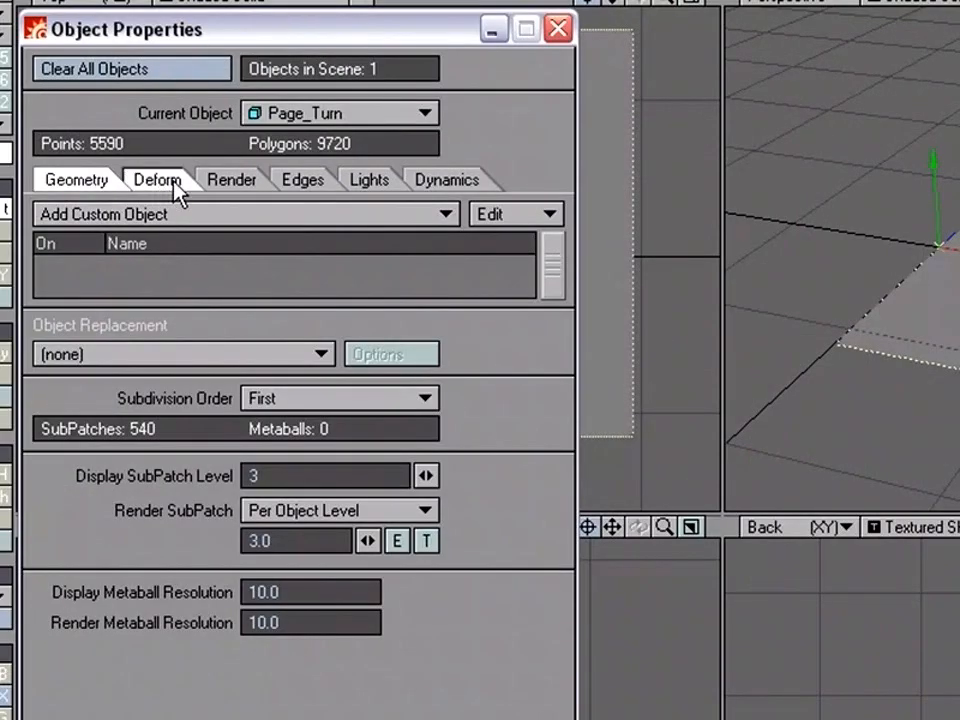
left_click(160, 181)
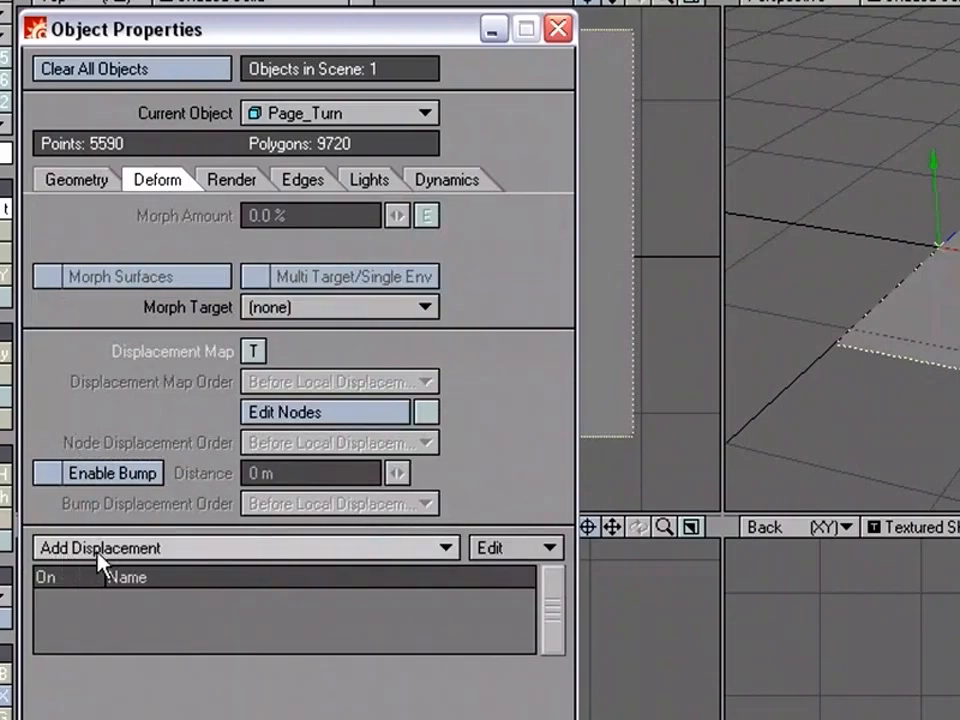
left_click(440, 550)
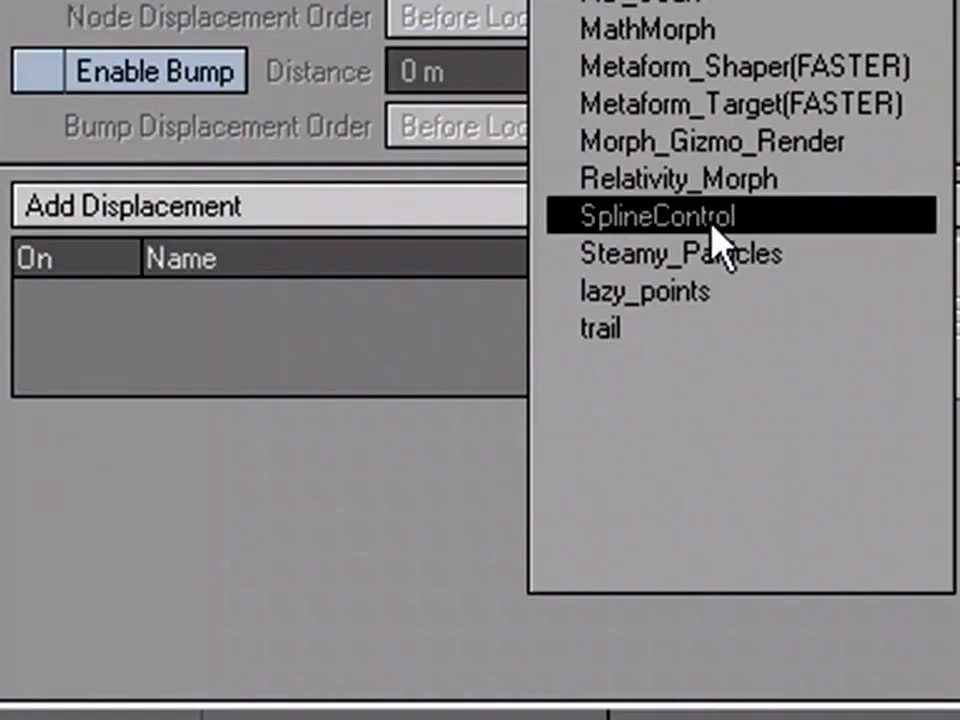
left_click(740, 240)
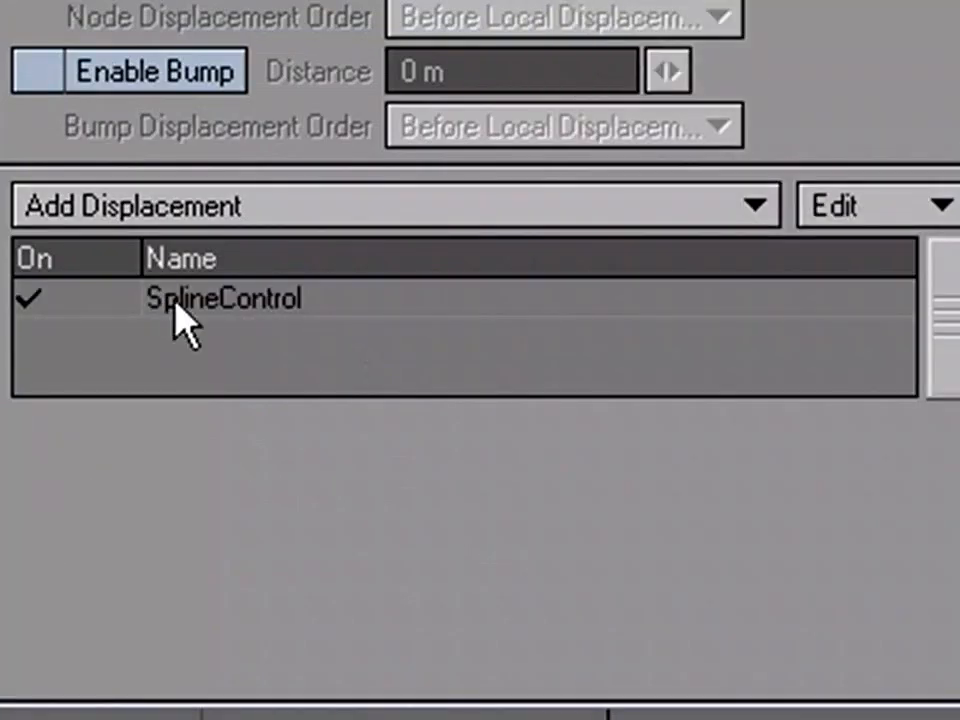
Step: Open the SplineControl displacement's settings and activate the SplineControl tool to show the page's control points
left_click(290, 318)
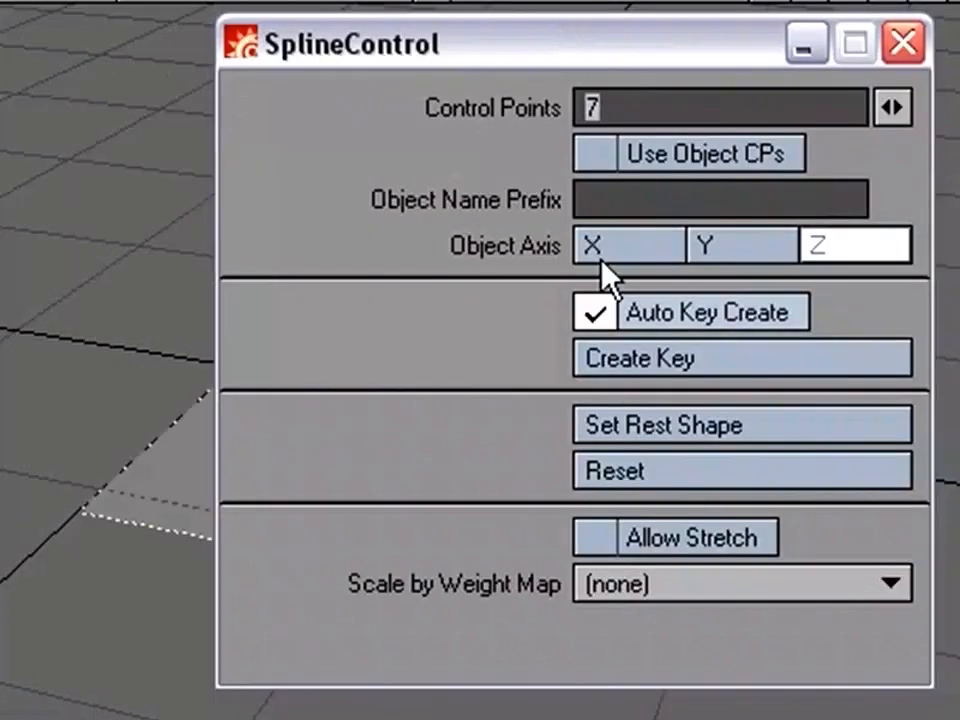
left_click(58, 79)
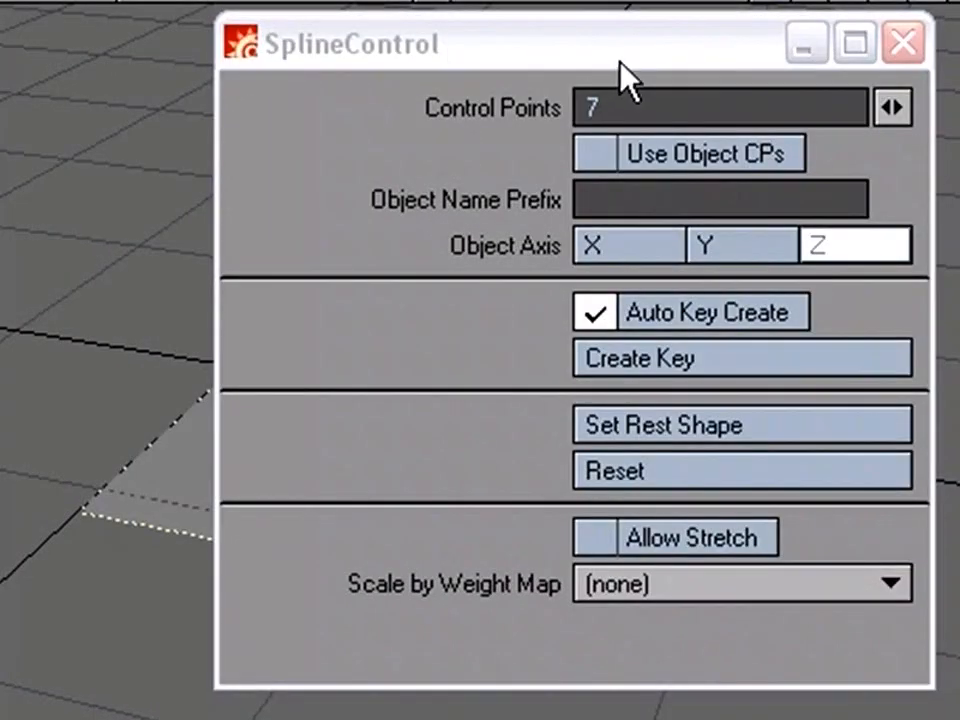
left_click_drag(620, 64, 643, 73)
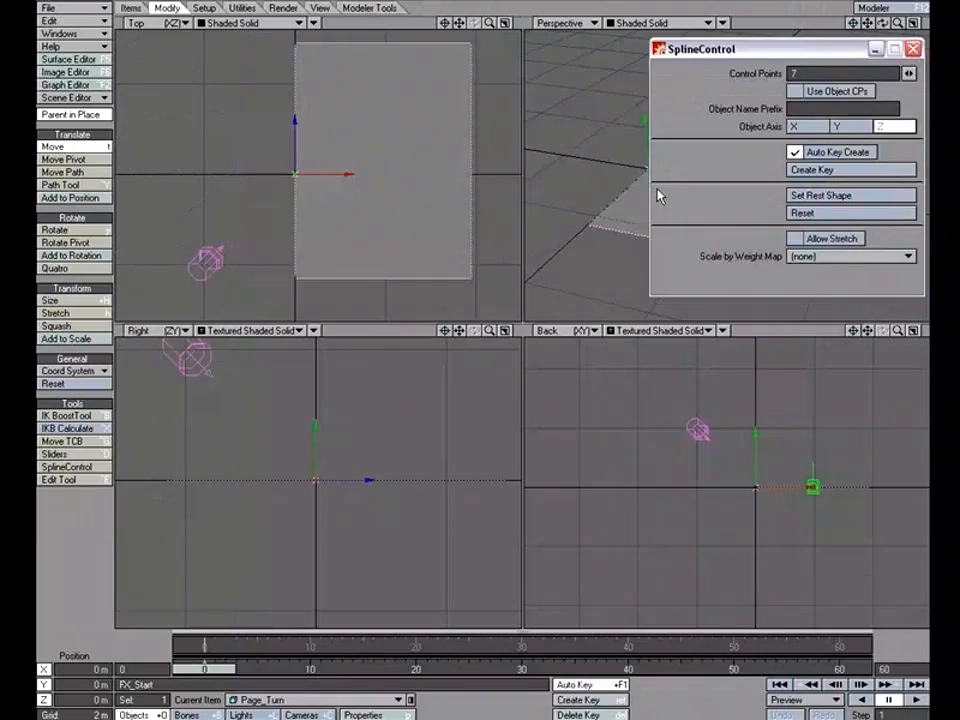
left_click(66, 467)
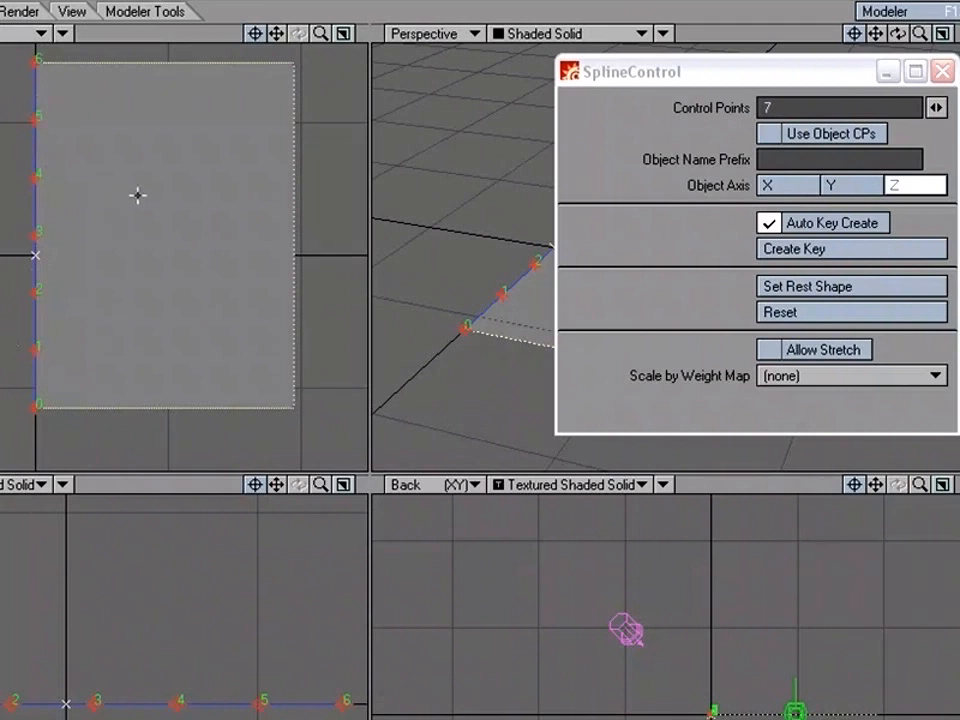
Step: Set the spline's object axis to X and its number of control points to 3
left_click(786, 190)
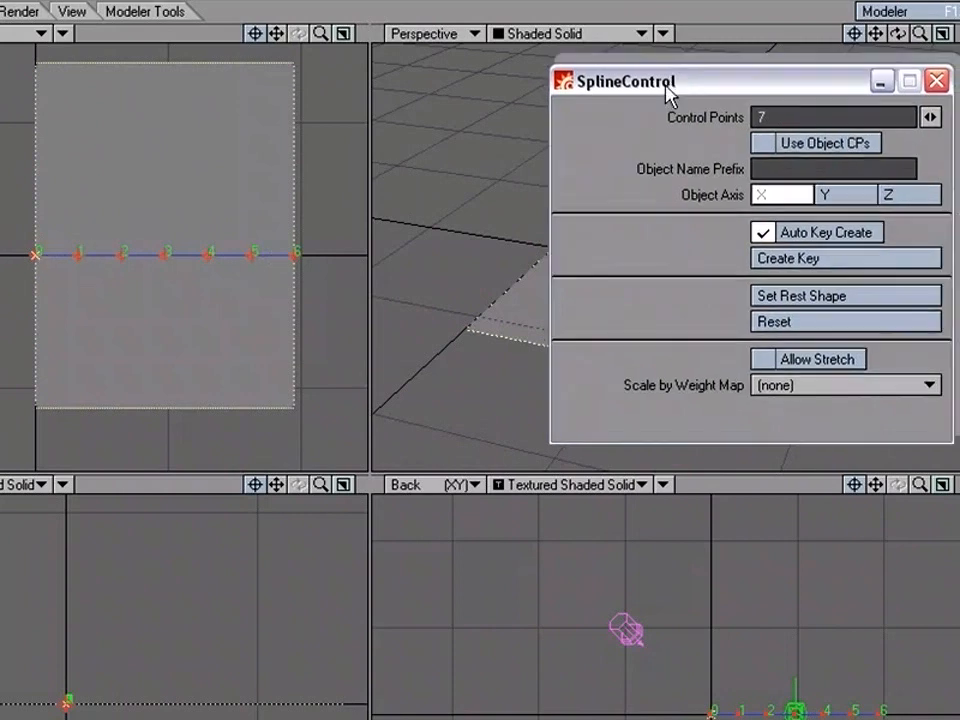
left_click_drag(668, 85, 480, 375)
left_click_drag(551, 366, 456, 432)
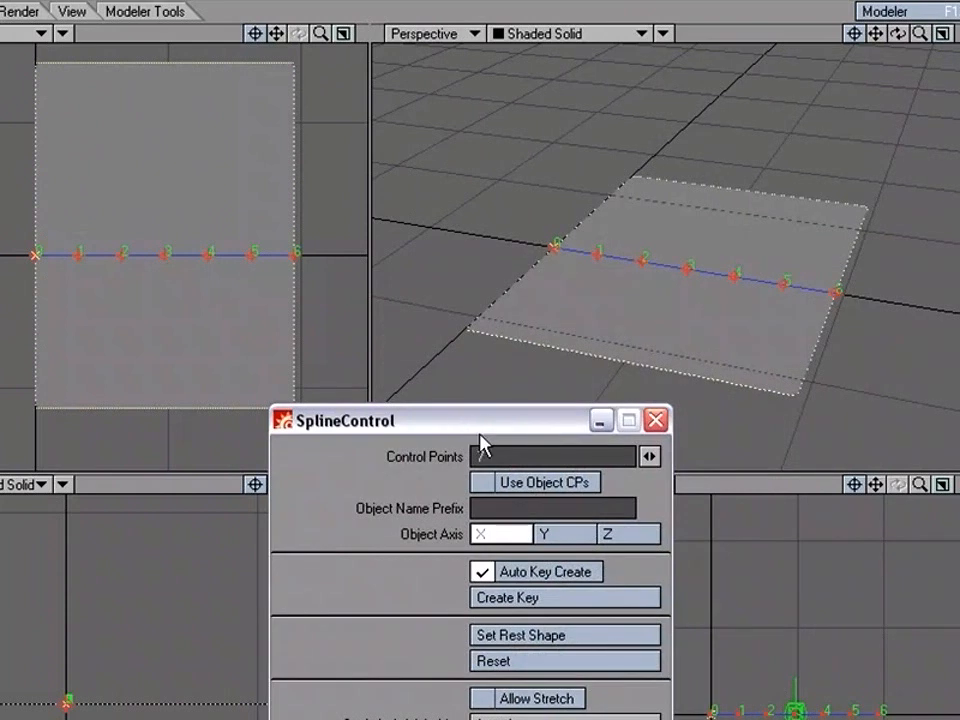
mouse_move(650, 456)
left_mouse_down()
mouse_move(700, 456)
mouse_move(657, 456)
left_mouse_up()
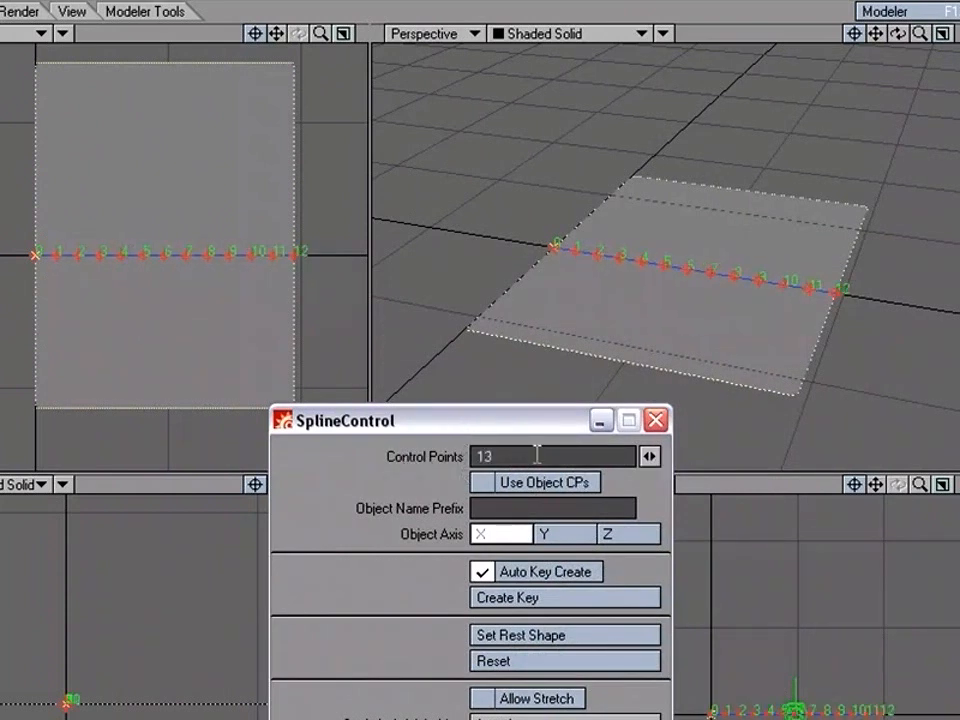
type("3")
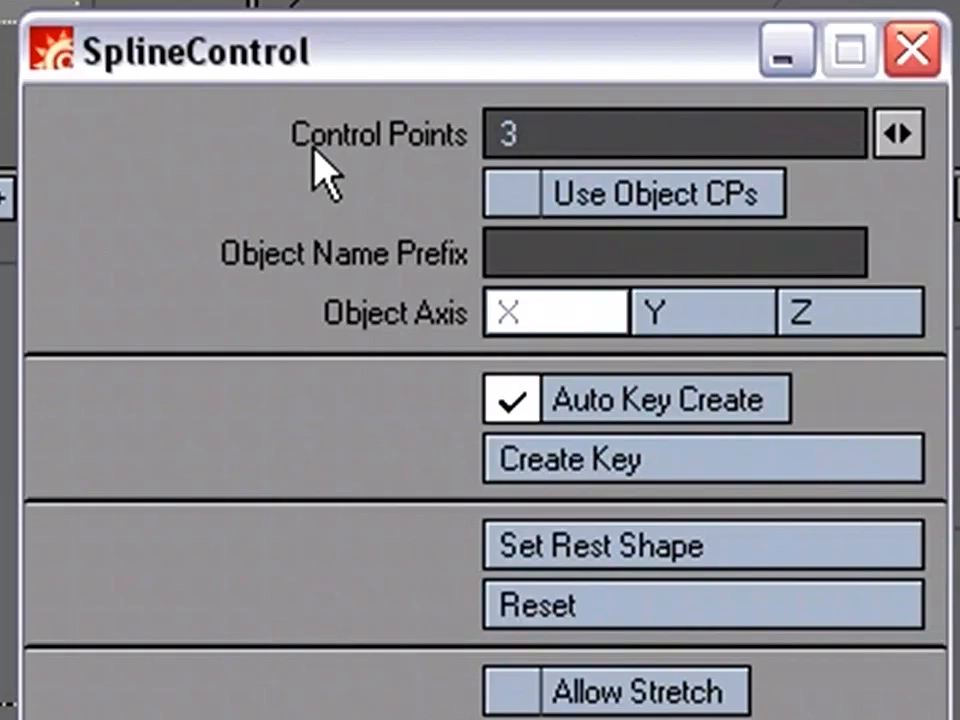
key("Tab")
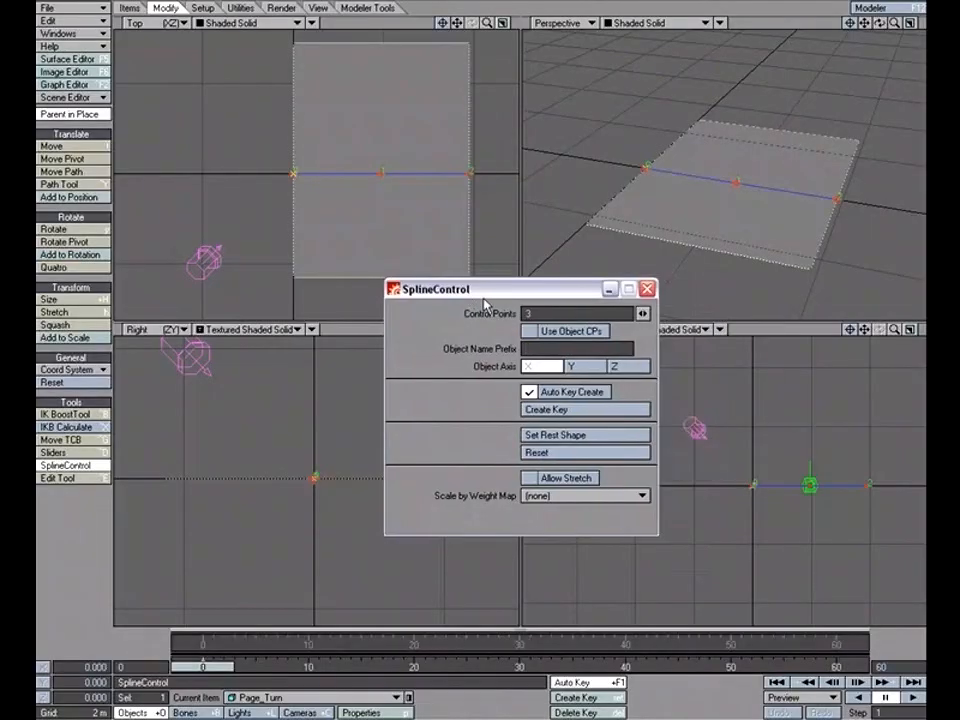
Step: At frame 3, raise the spline's middle control point to arch the page and move the end control point slightly outward and up
left_click(894, 22)
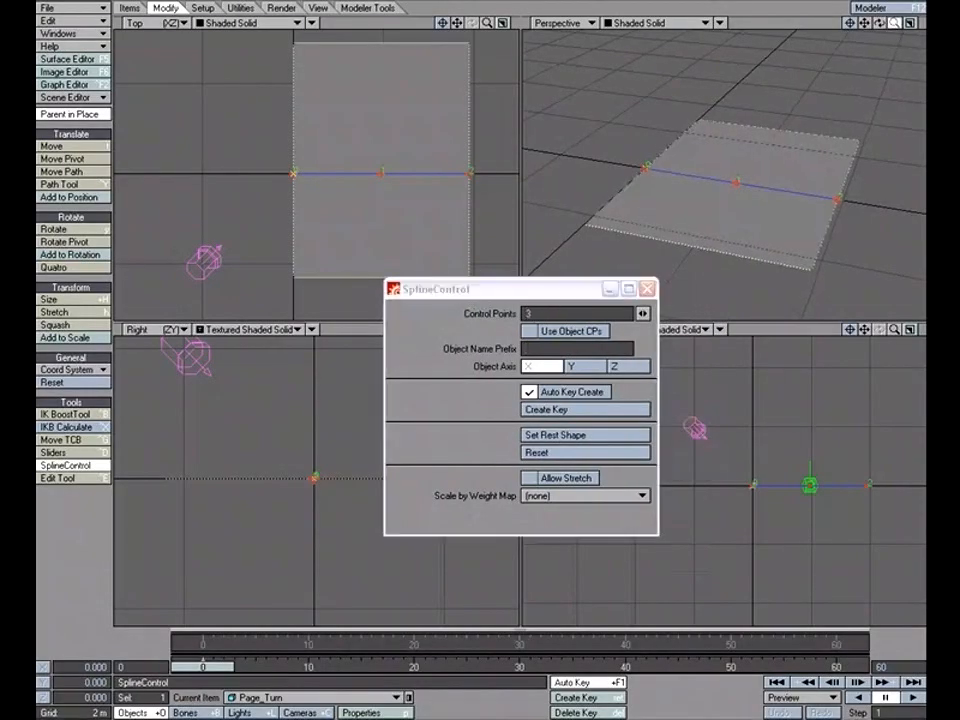
left_click_drag(894, 22, 882, 45)
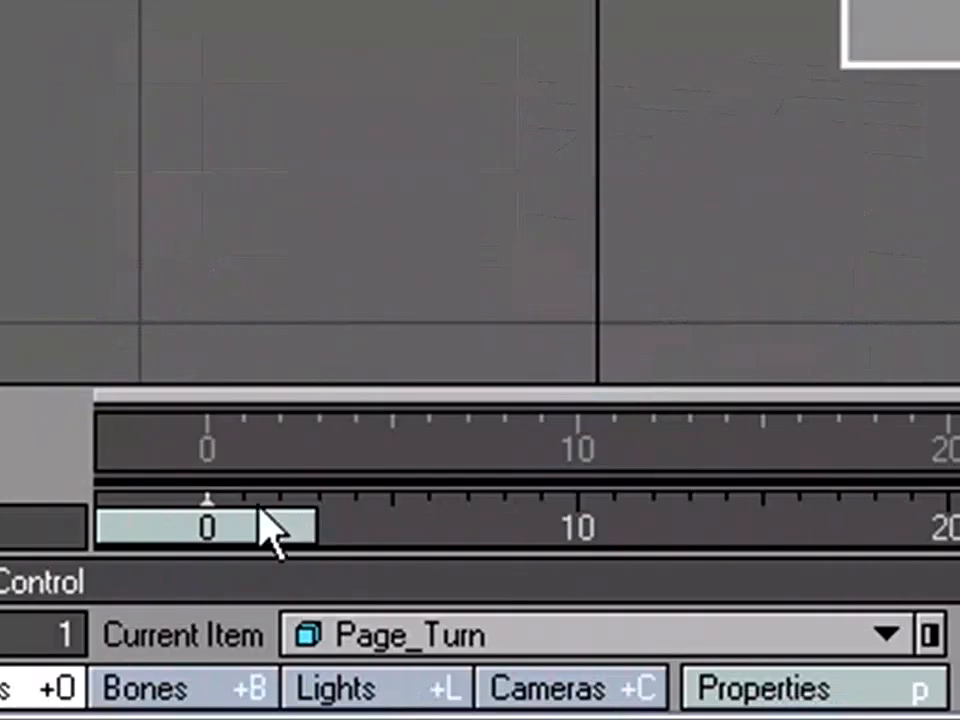
left_click_drag(218, 662, 250, 662)
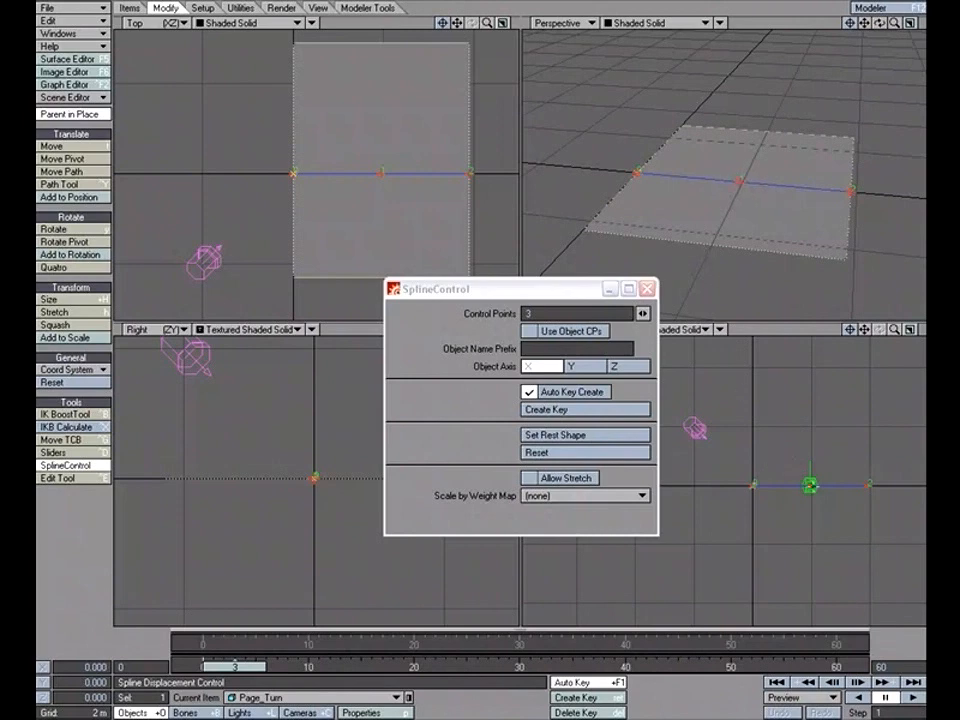
left_click_drag(811, 485, 800, 446)
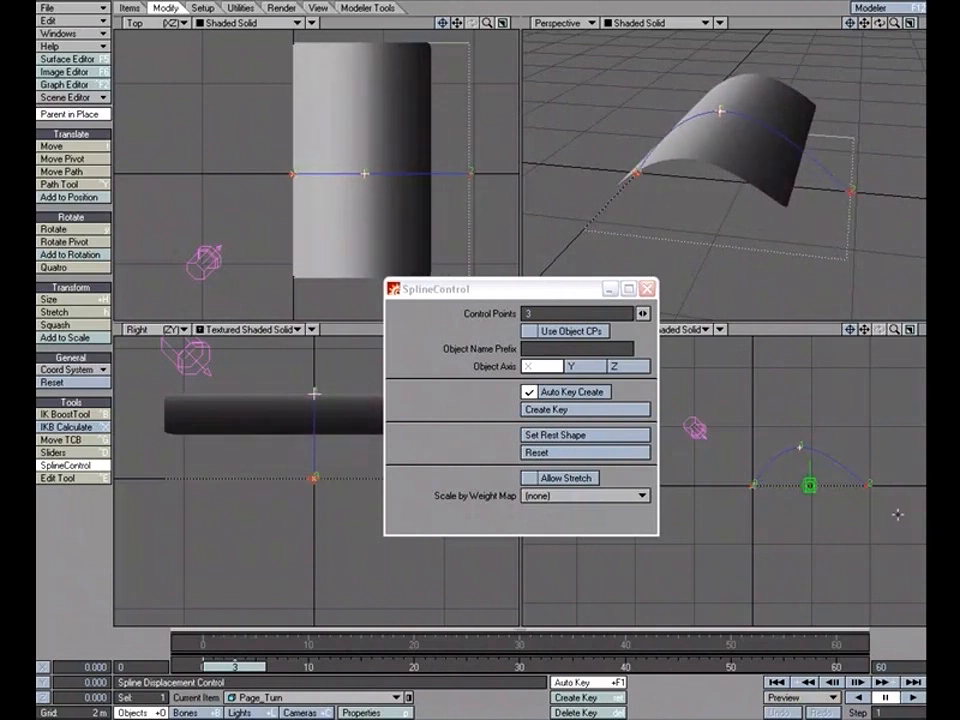
left_click_drag(868, 486, 878, 481)
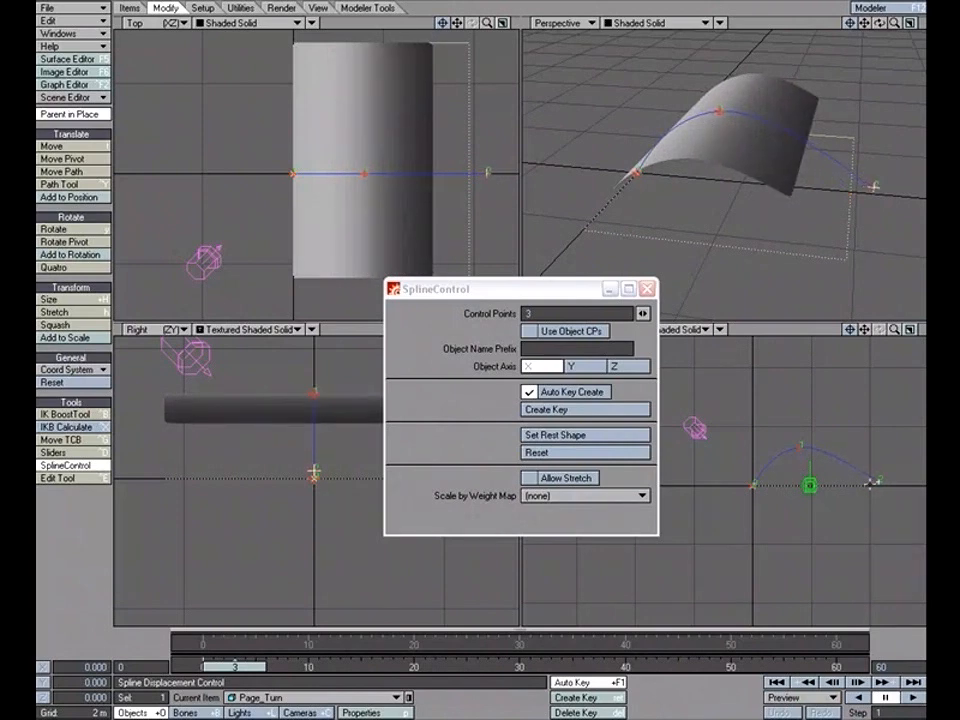
Step: At frame 6, move the middle control point above the spine and swing the end control point high past it so the page stands up
left_click_drag(255, 667, 286, 667)
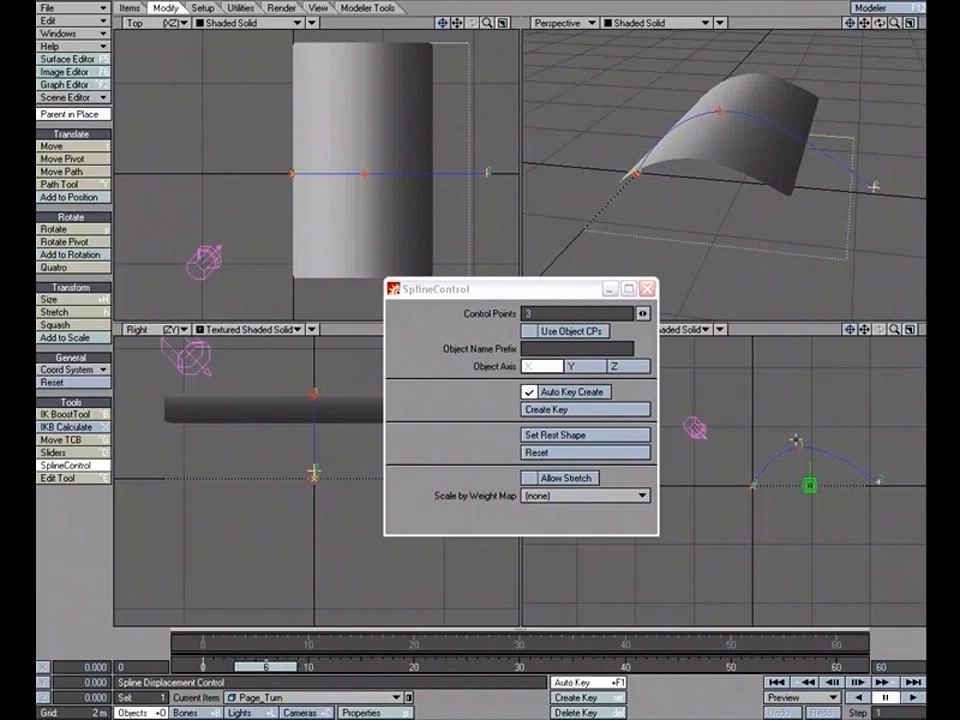
left_click_drag(795, 440, 757, 424)
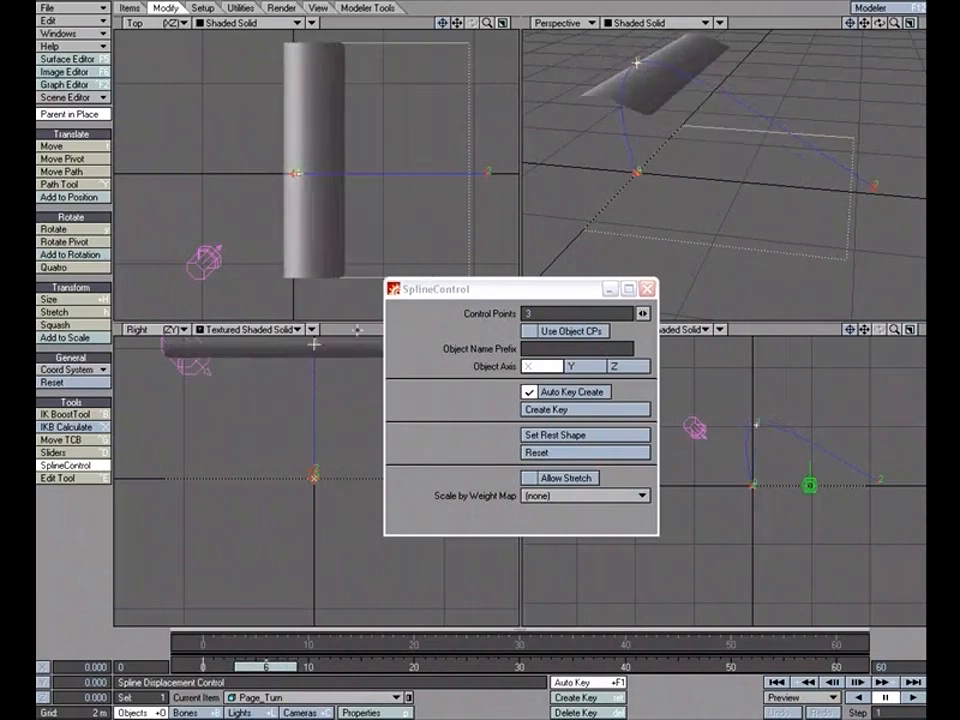
left_click_drag(876, 480, 729, 348)
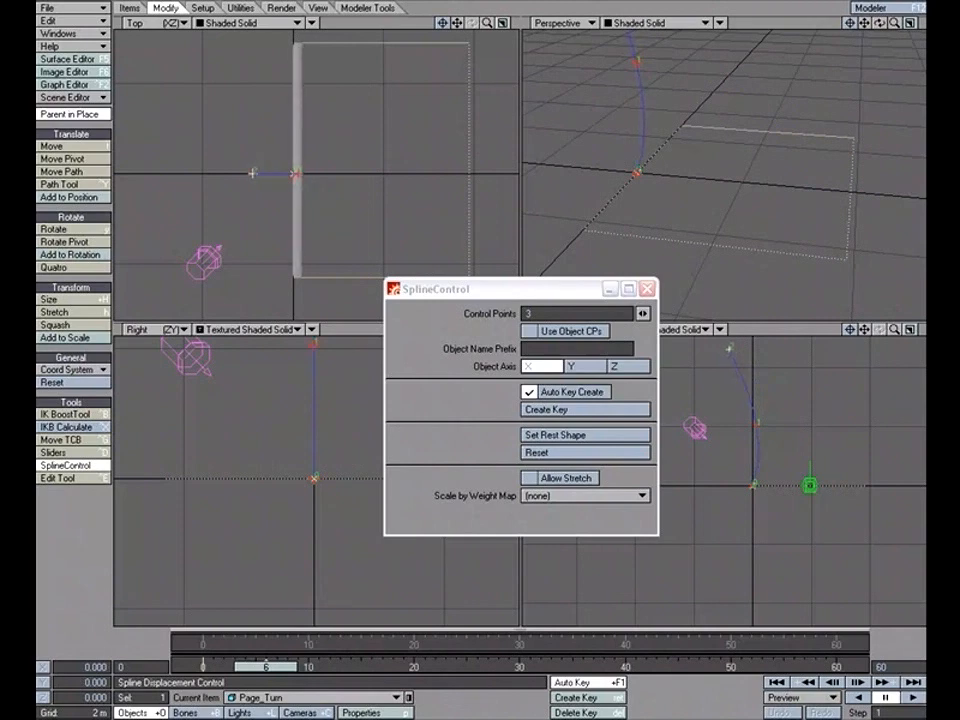
Step: Enable Smoothing and Double Sided on the page's surface
left_click_drag(895, 23, 864, 63)
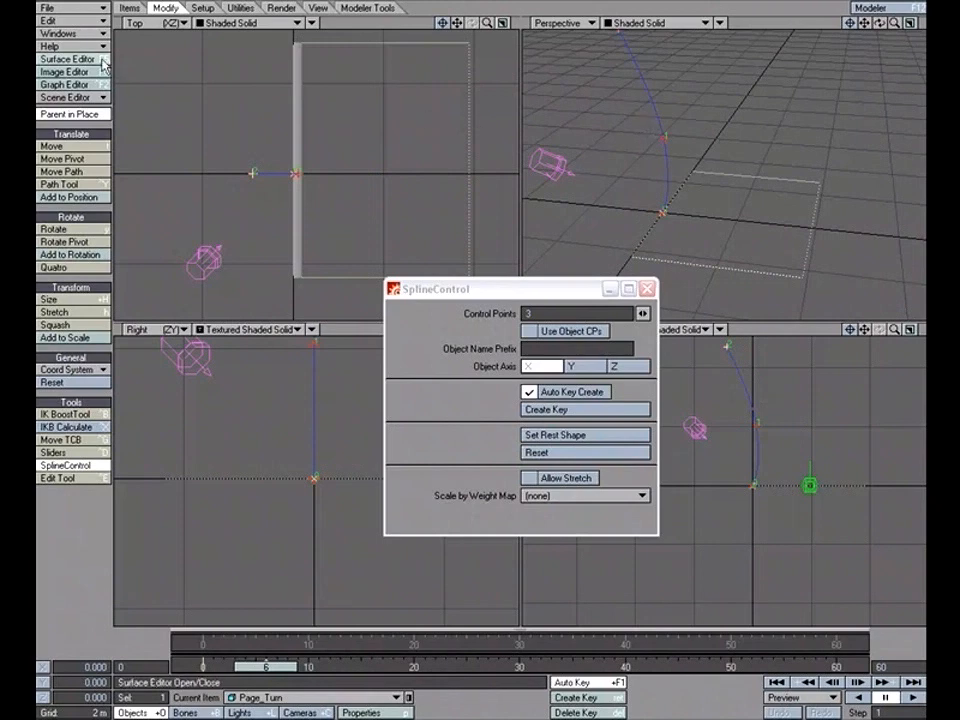
left_click(67, 59)
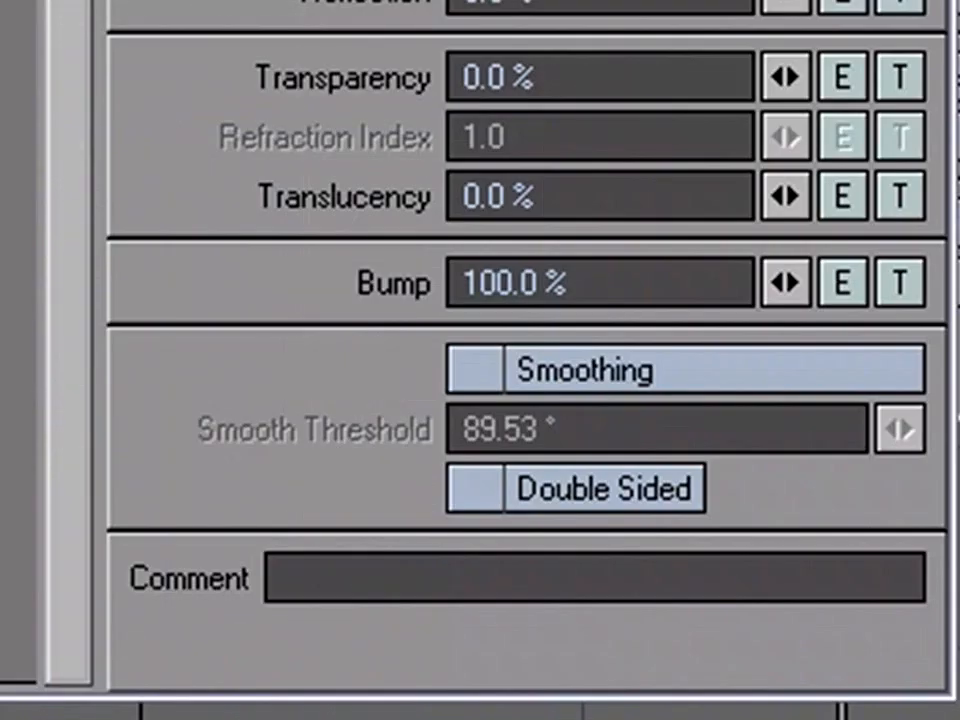
left_click(553, 376)
left_click(582, 478)
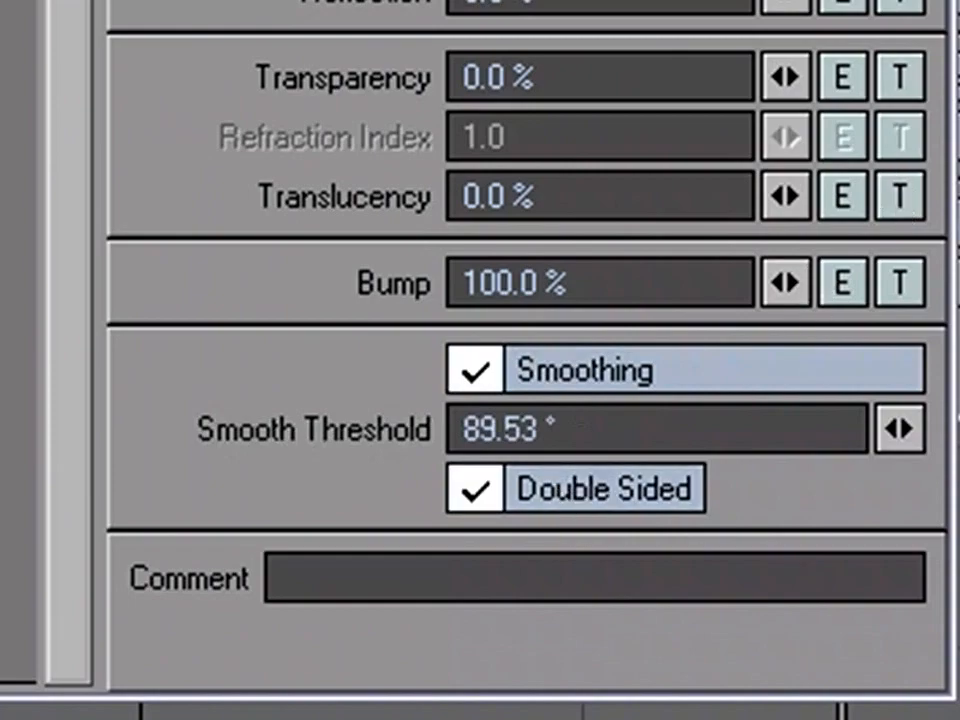
left_click(545, 121)
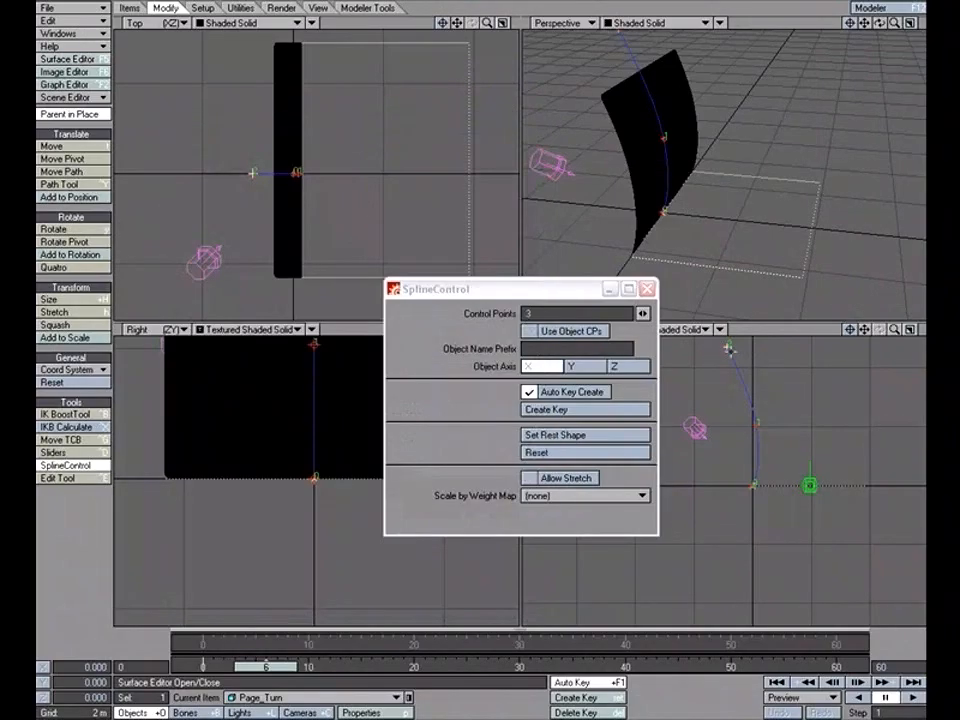
Step: Fine-tune the end and middle control points at frame 6, and at frame 9 swing both down onto the opposite side of the spine
left_click_drag(729, 349, 713, 340)
left_click_drag(756, 424, 759, 416)
left_click_drag(279, 667, 310, 667)
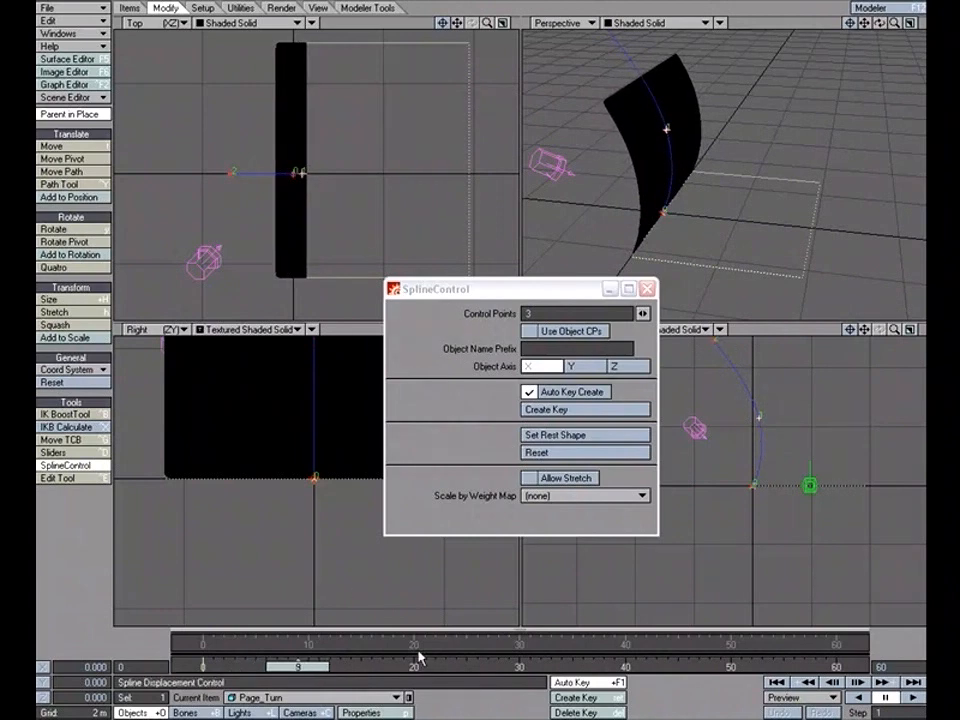
left_click_drag(710, 341, 631, 432)
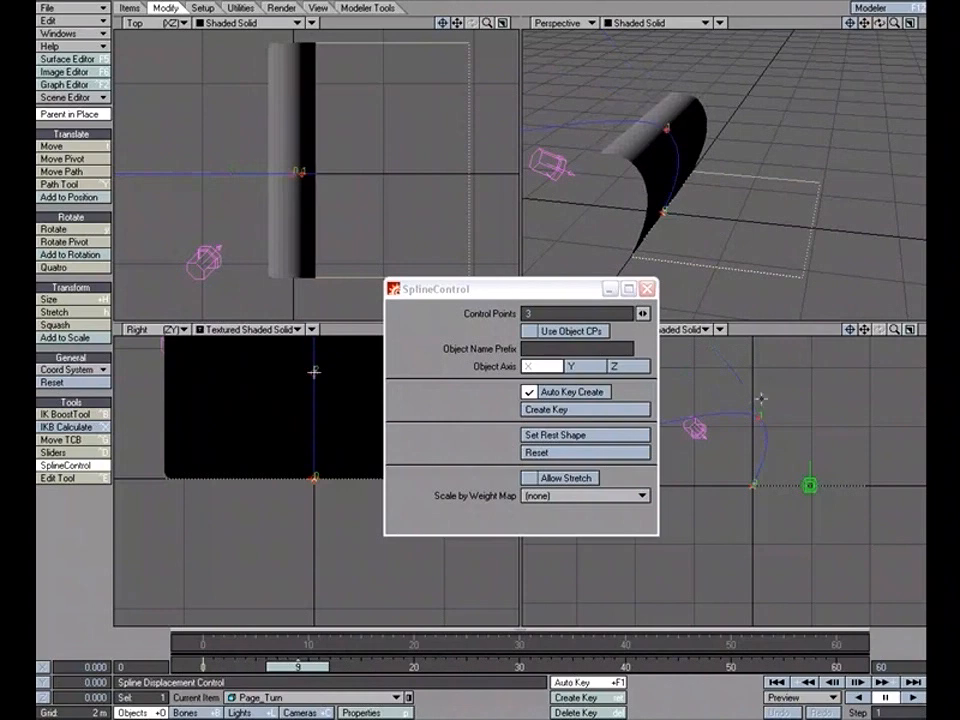
left_click_drag(759, 417, 681, 469)
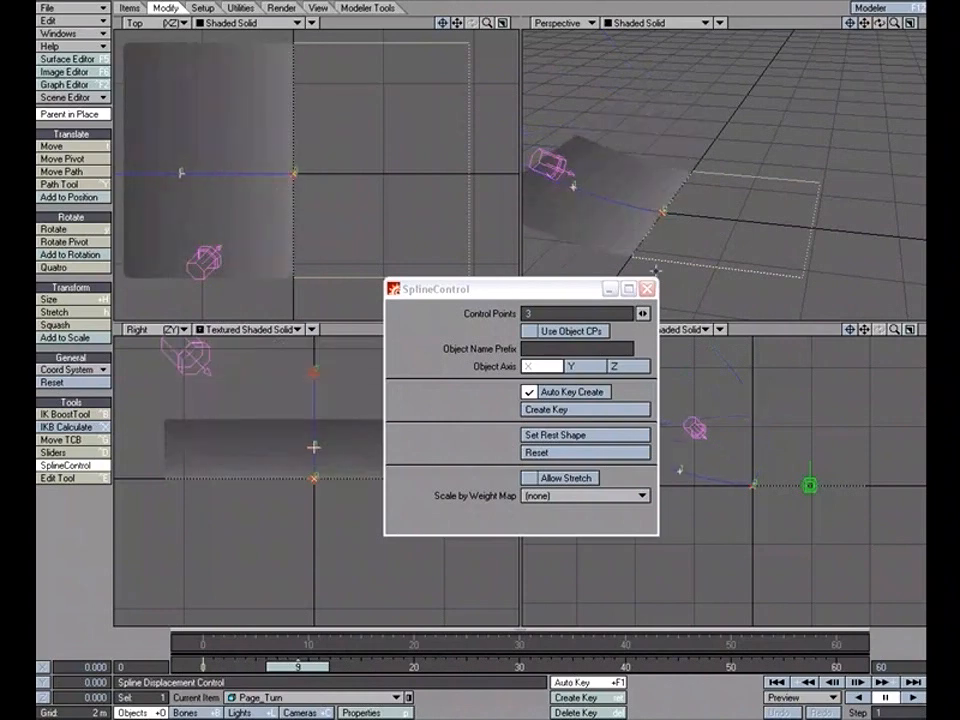
Step: Close the SplineControl settings and refine the frame 9 pose, moving the middle and end control points outward and down into a shallow curve
left_click_drag(567, 290, 508, 236)
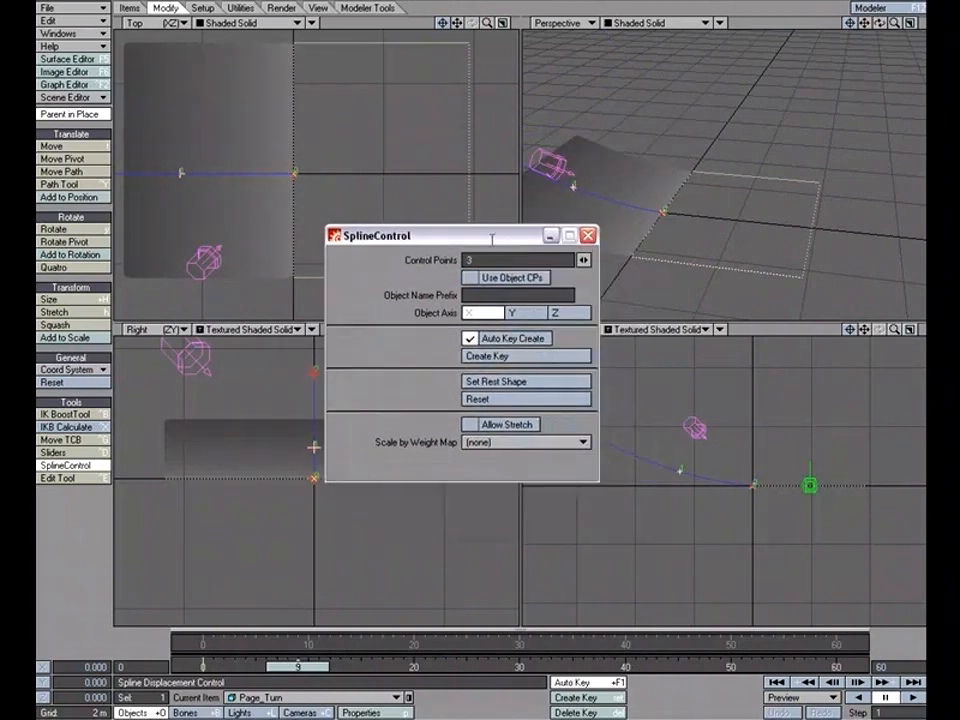
left_click(587, 236)
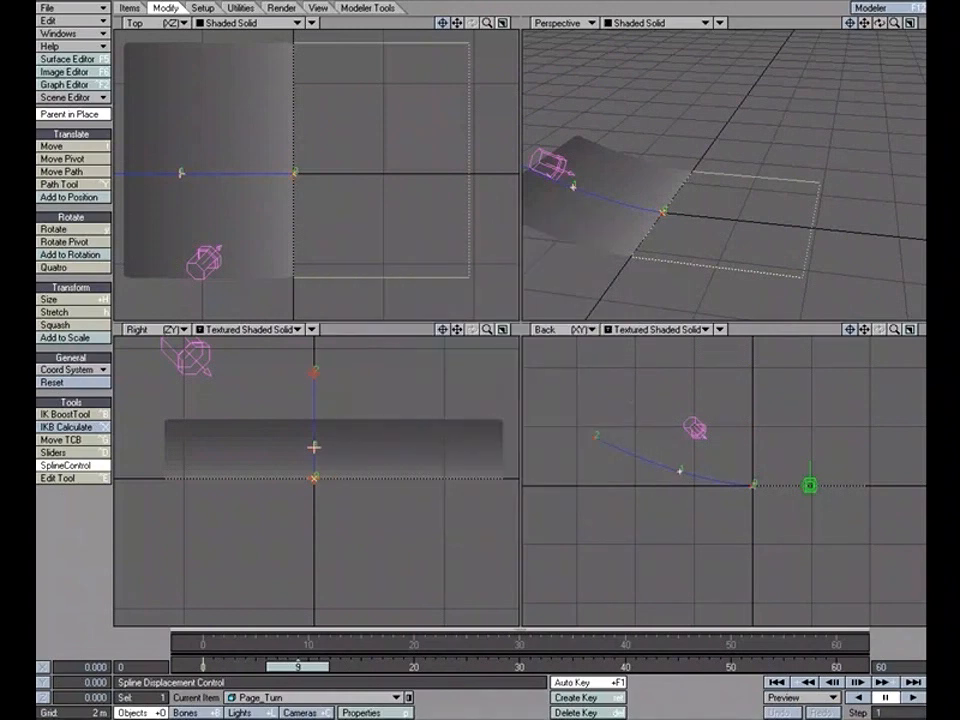
mouse_move(680, 470)
left_mouse_down()
mouse_move(664, 484)
mouse_move(676, 472)
left_mouse_up()
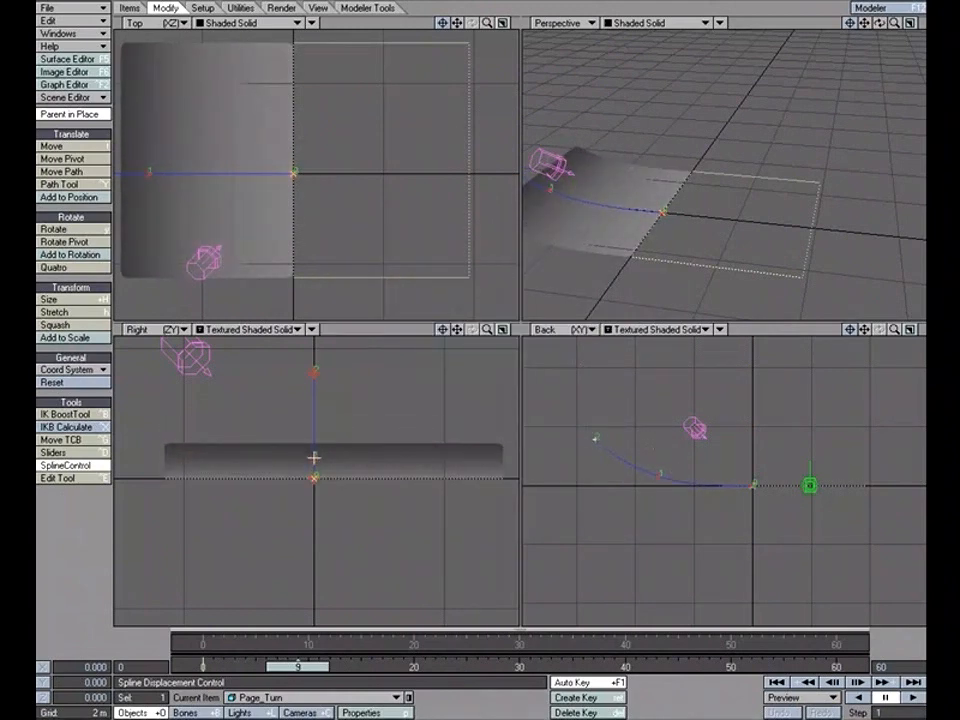
mouse_move(596, 437)
left_mouse_down()
mouse_move(574, 450)
mouse_move(589, 451)
left_mouse_up()
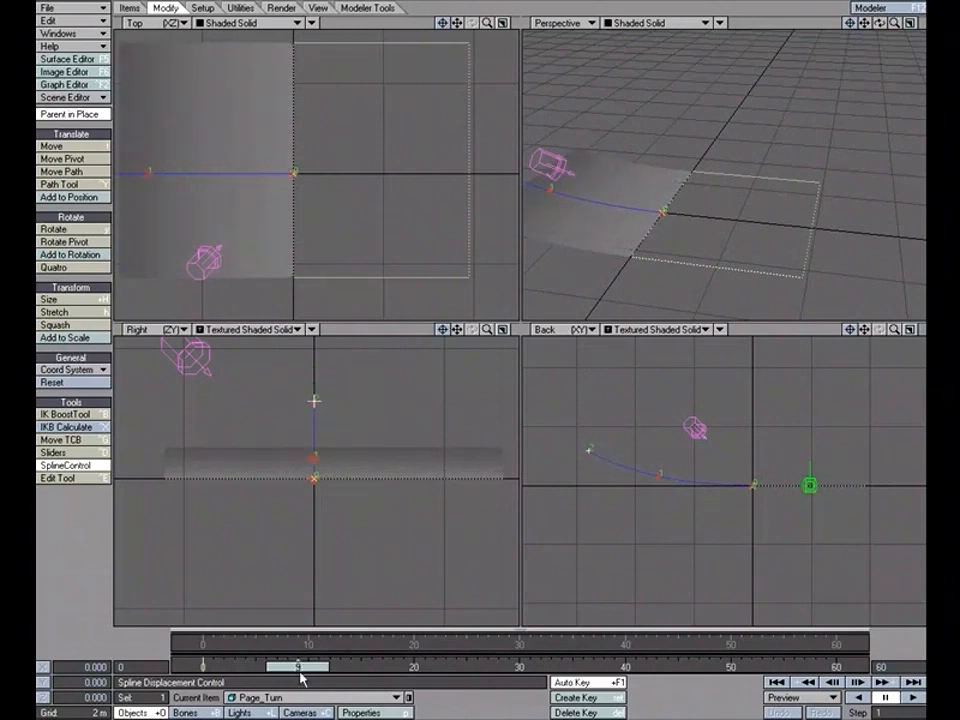
Step: At frame 12, lower the end and middle control points to lay the page flat opposite its start, and scrub back to frame 0
left_click_drag(297, 666, 203, 666)
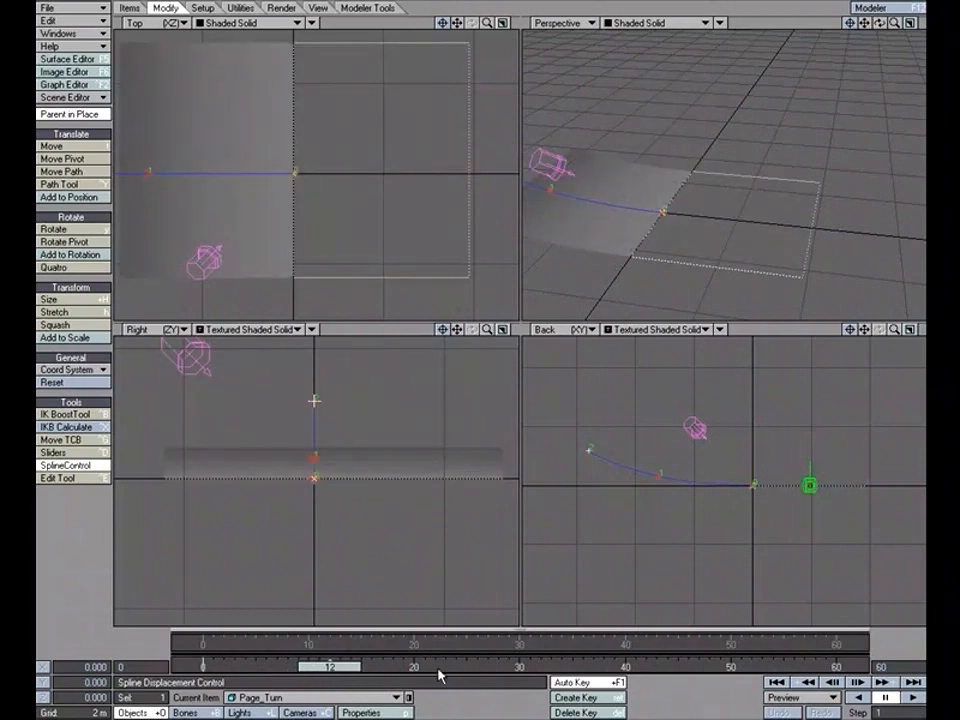
left_click_drag(589, 450, 566, 482)
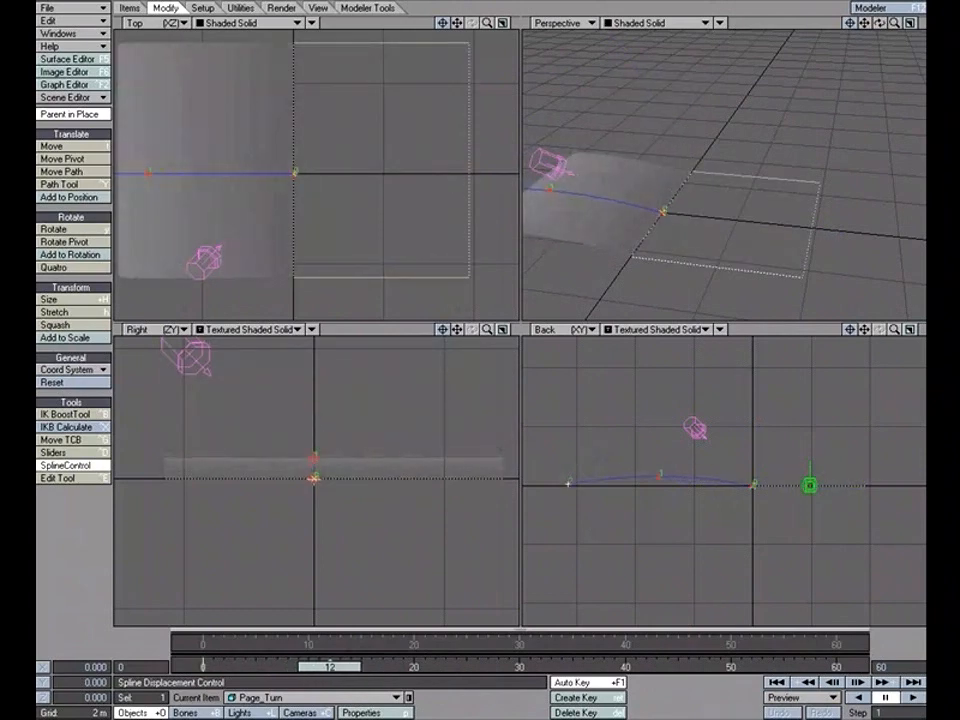
left_click_drag(645, 467, 651, 484)
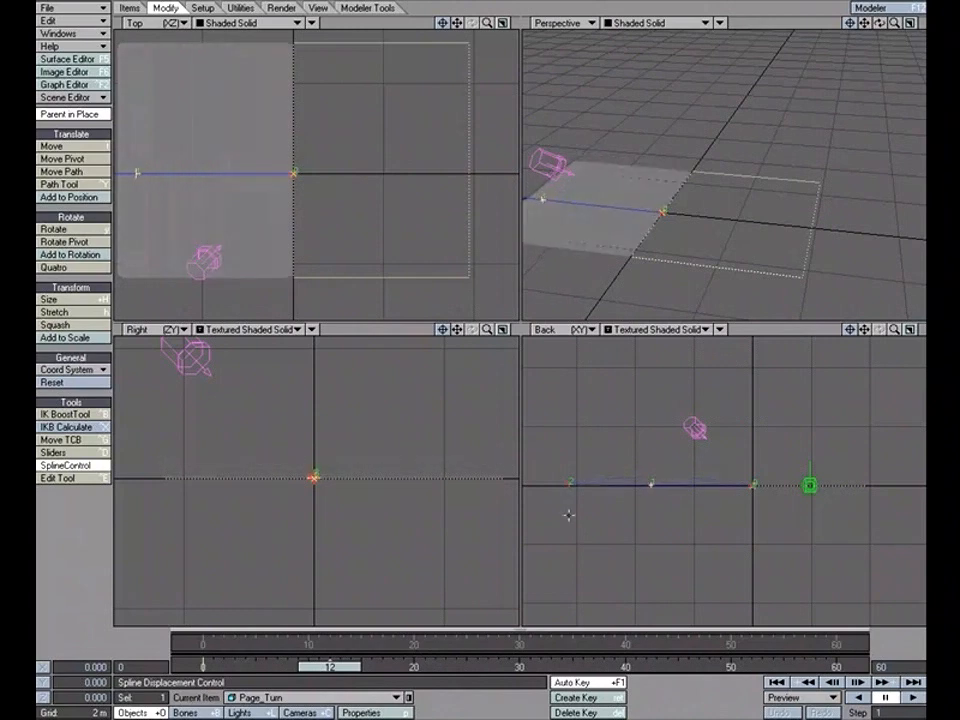
left_click_drag(330, 666, 212, 666)
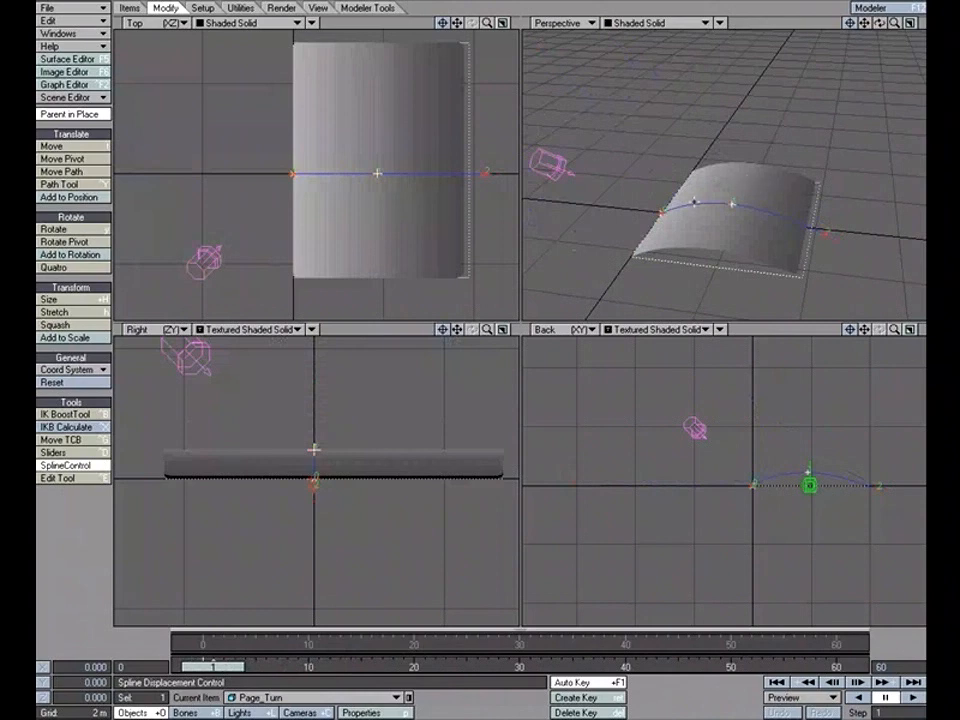
mouse_move(213, 666)
left_mouse_down()
mouse_move(204, 666)
mouse_move(380, 666)
mouse_move(203, 666)
left_mouse_up()
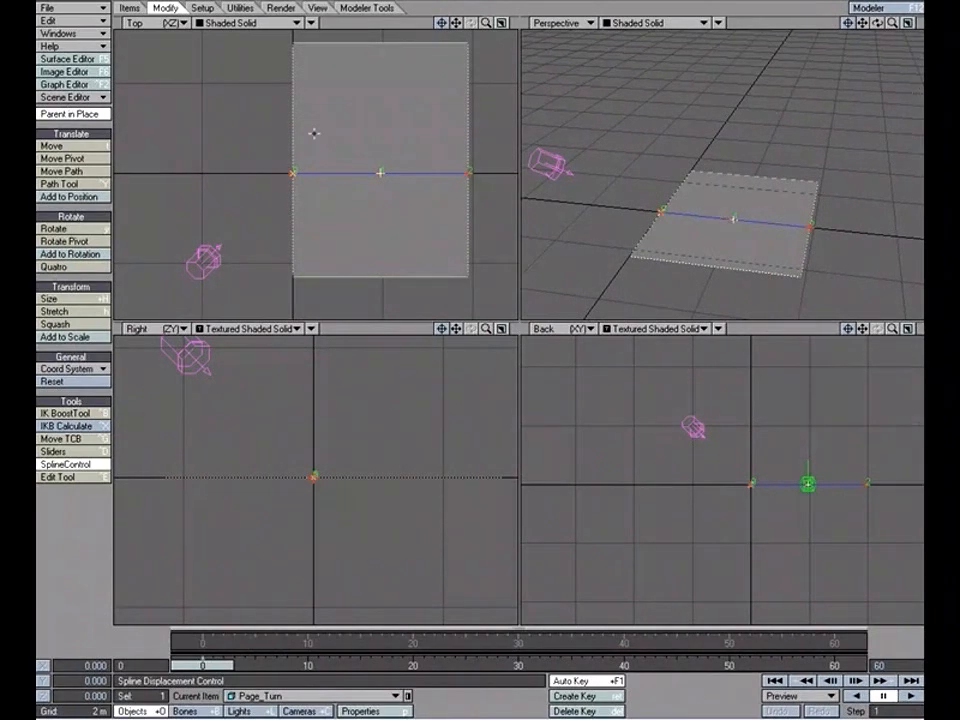
Step: Switch from the SplineControl tool to Move and disable the SplineControl displacement in Page_Turn's deformation properties
left_click(100, 146)
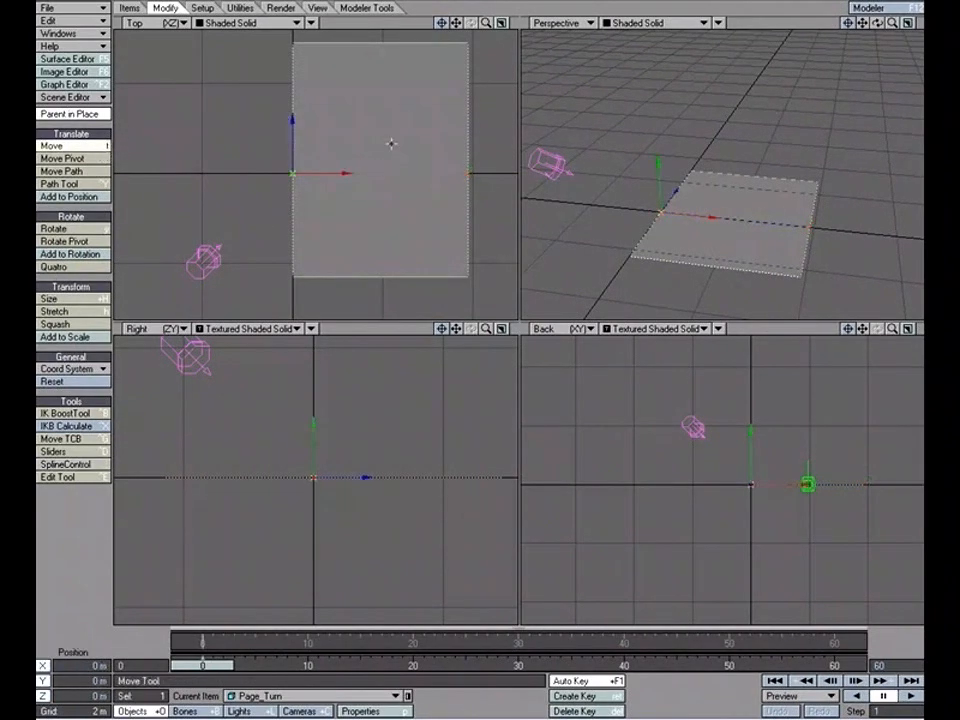
left_click(84, 467)
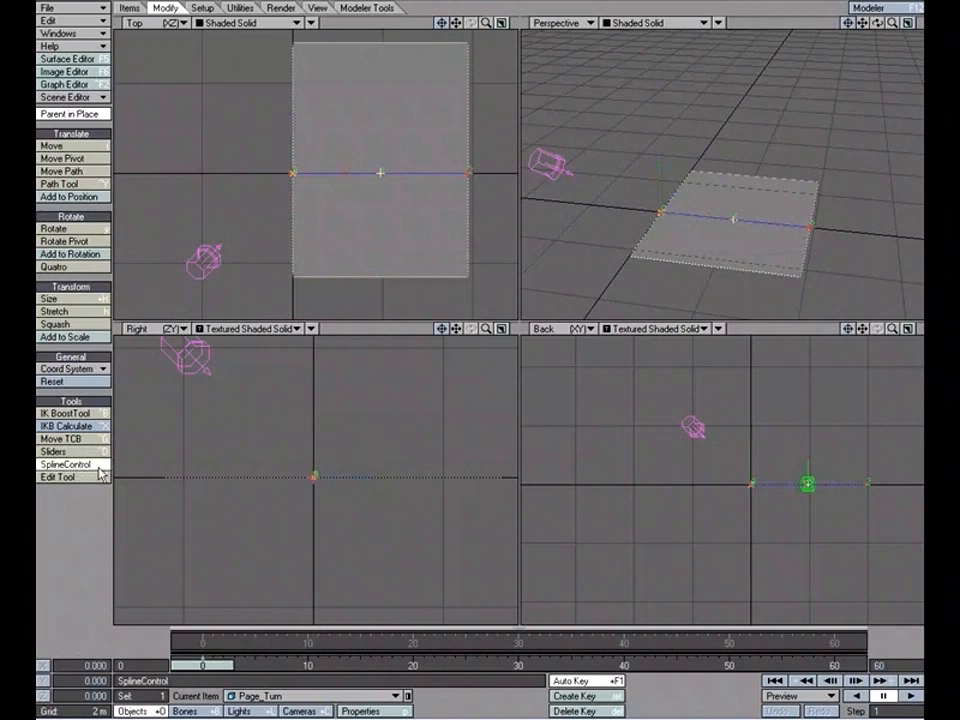
left_click(58, 145)
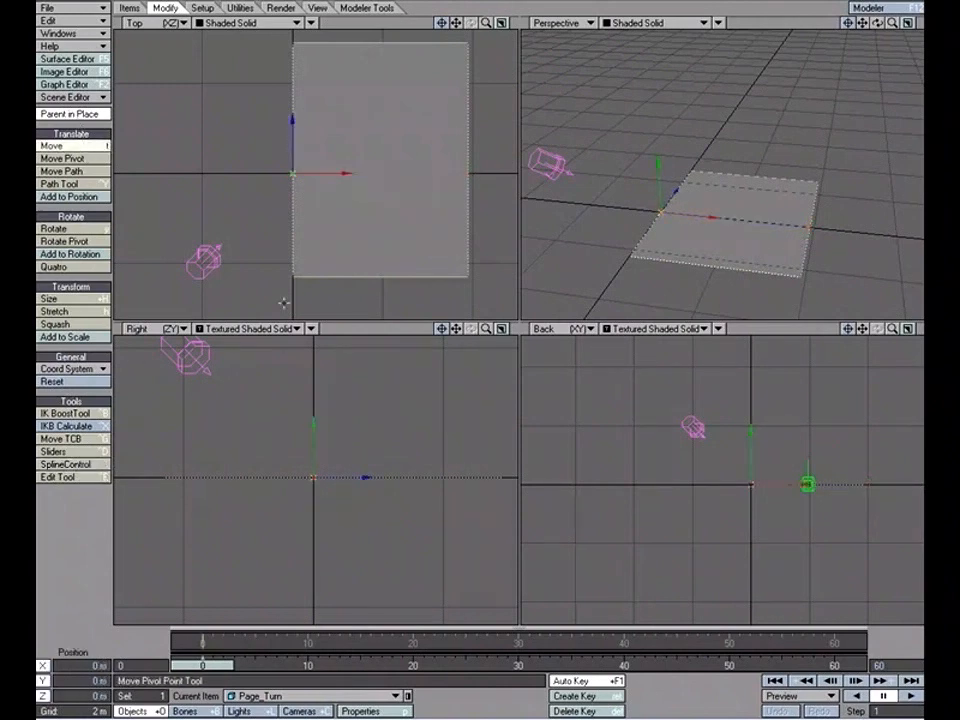
left_click(362, 711)
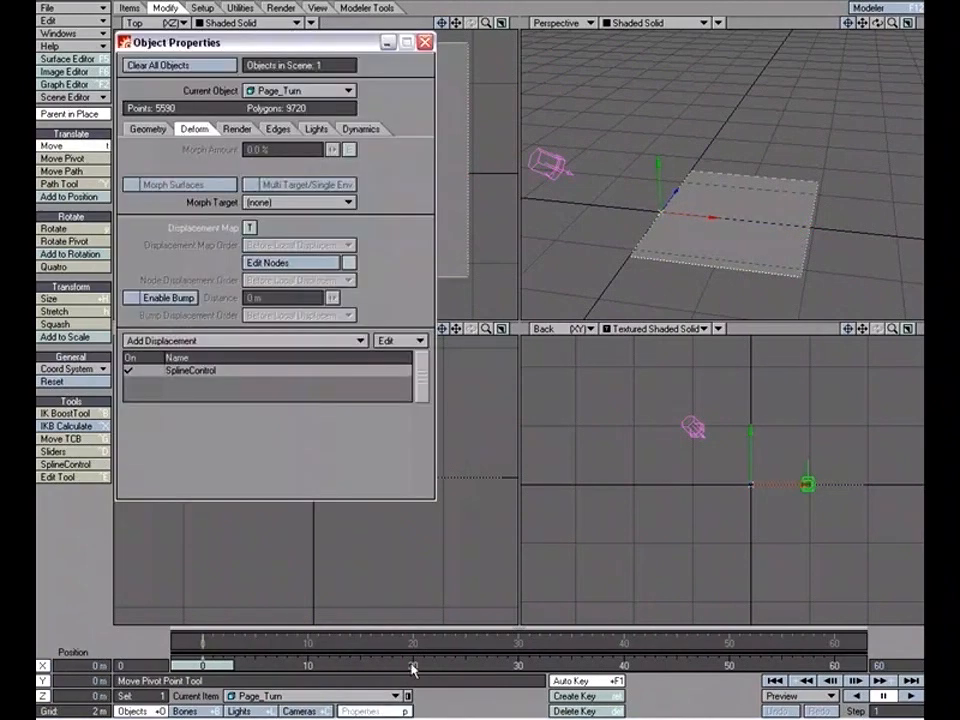
left_click(113, 383)
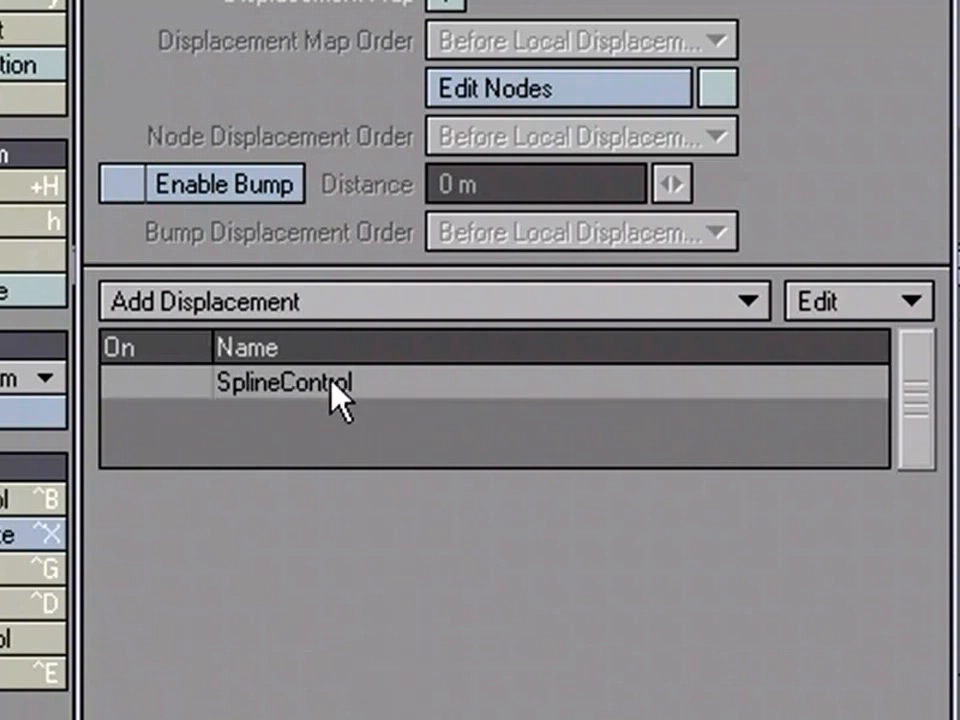
key("p")
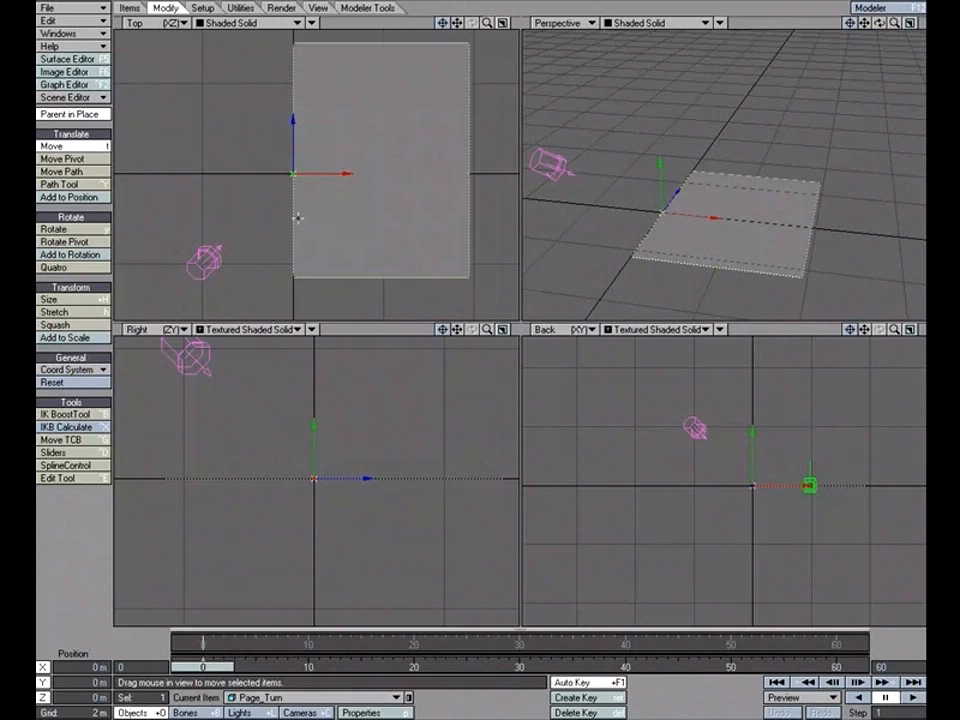
Step: In a full-size Top view, draw a chain of six child bones from the middle of the page's spine edge to its far upper corner
left_click(502, 23)
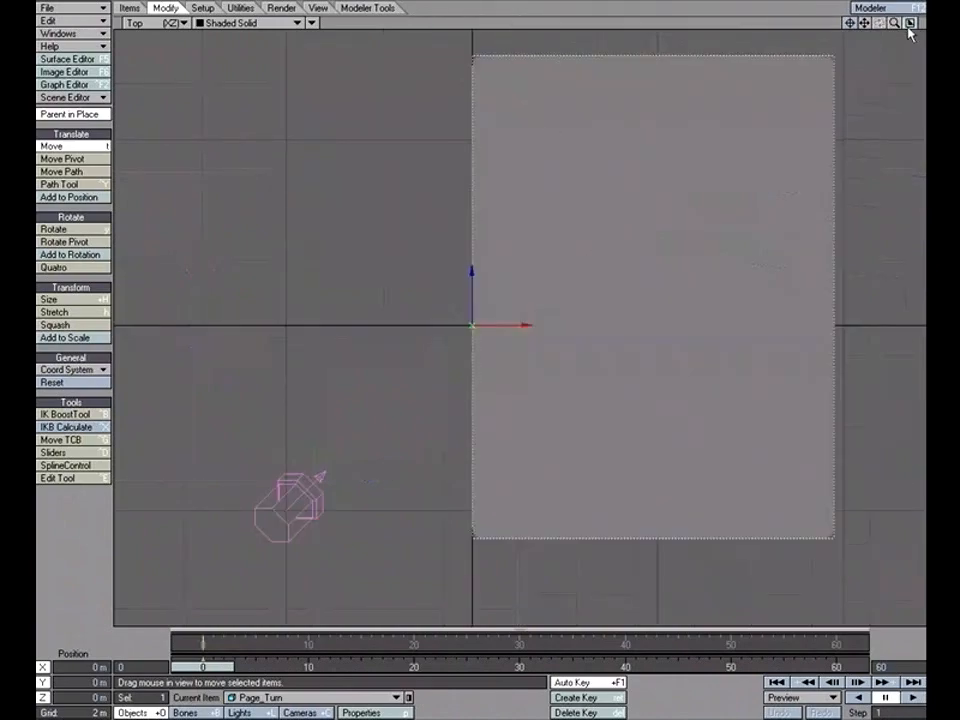
left_click_drag(862, 26, 776, 48)
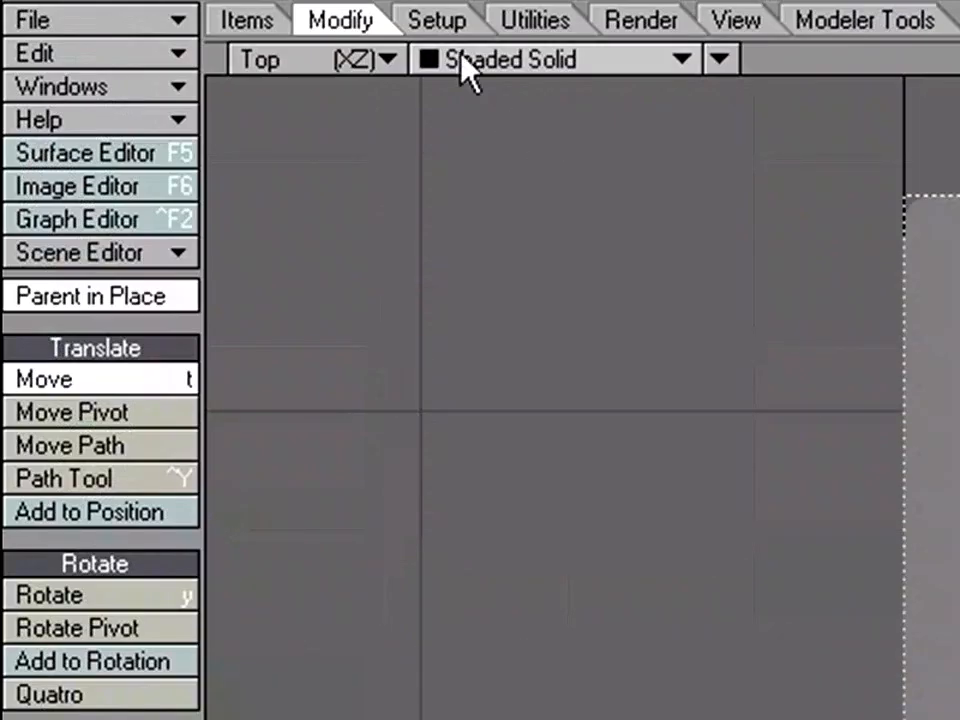
left_click(460, 22)
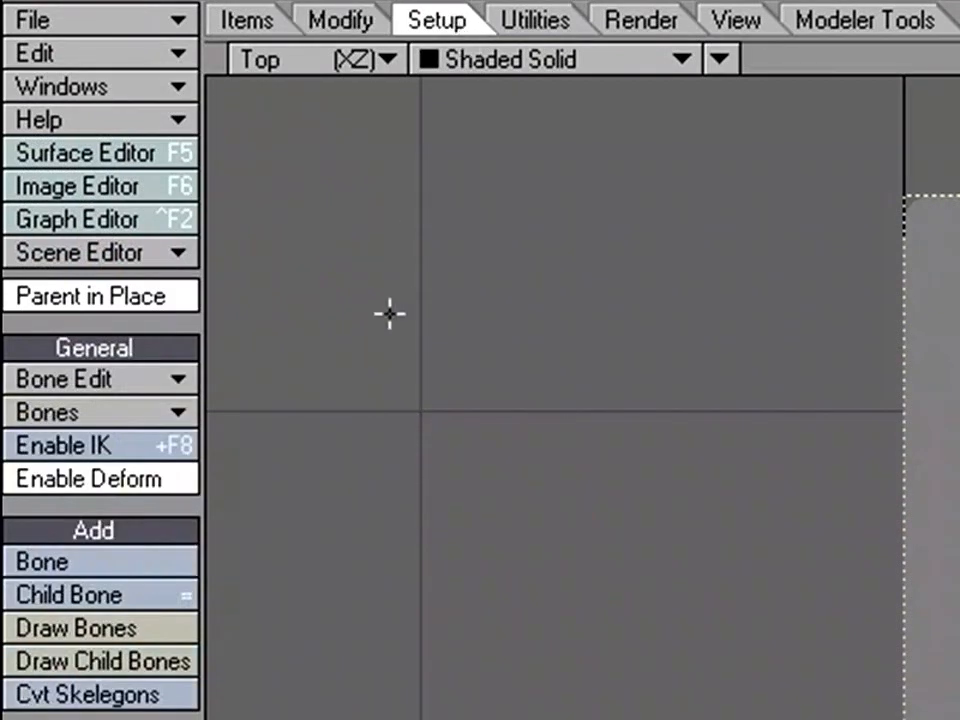
left_click(120, 665)
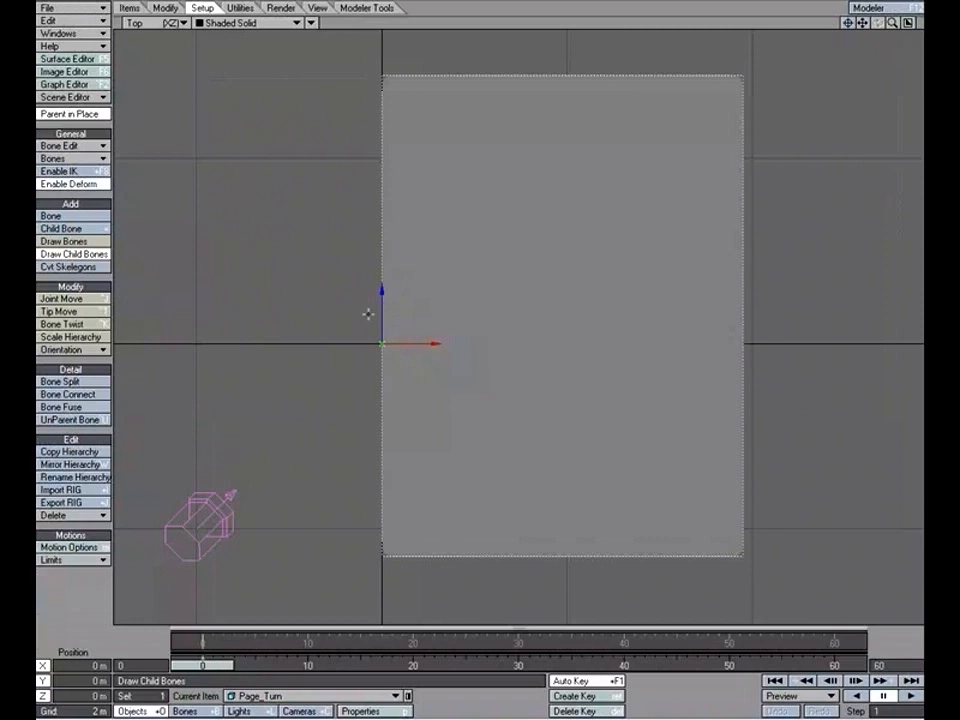
mouse_move(385, 344)
left_mouse_down()
mouse_move(493, 346)
mouse_move(553, 317)
mouse_move(642, 222)
left_mouse_up()
mouse_move(664, 163)
left_mouse_down()
mouse_move(680, 158)
mouse_move(736, 86)
left_mouse_up()
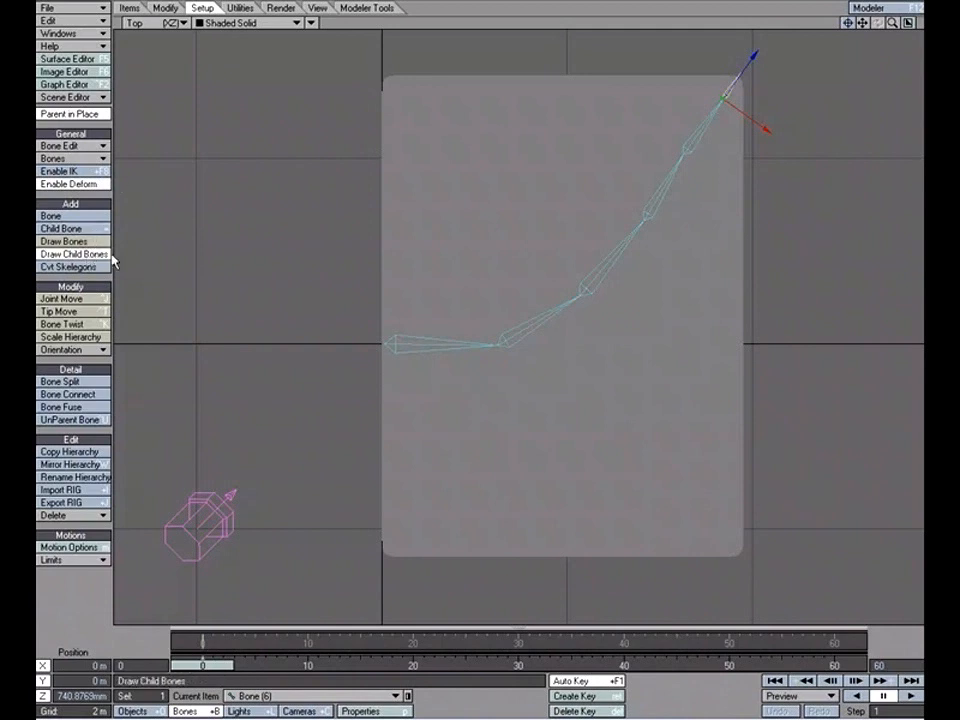
Step: At frame 5, rotate the four outermost bones of the chain to a pitch of -34.80° to curl the page's far corner upward
key("y")
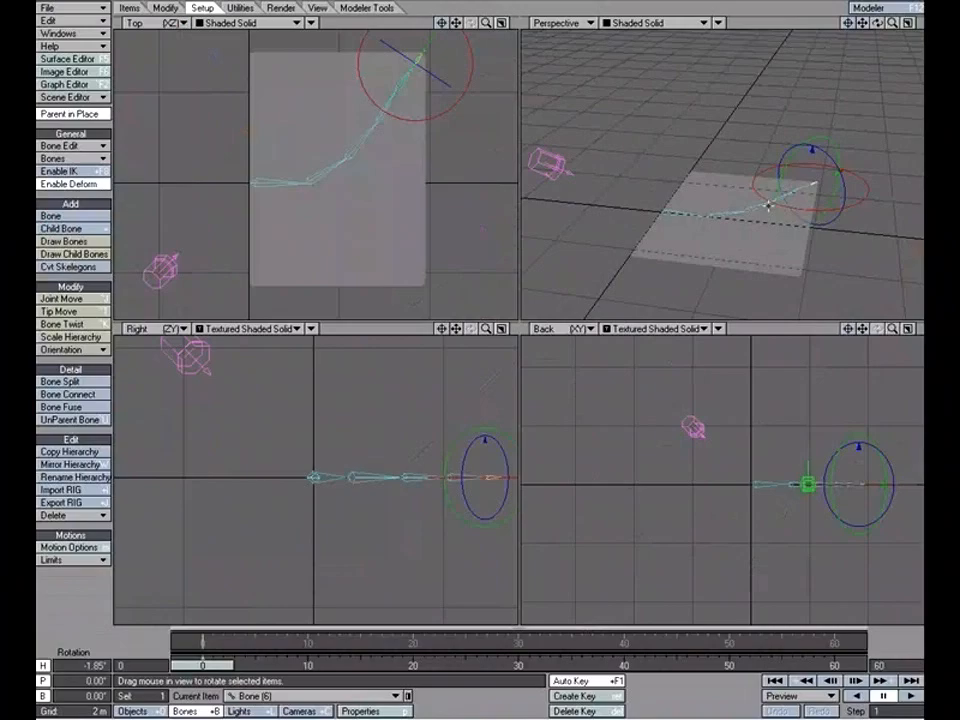
left_click(100, 159)
left_click(82, 160)
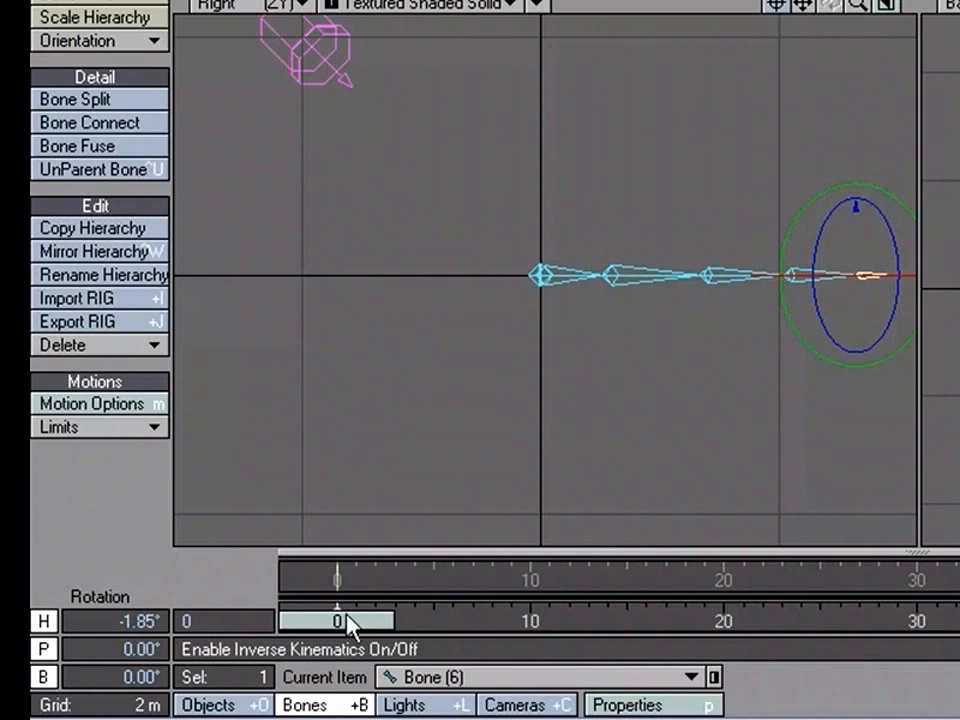
left_click_drag(350, 625, 446, 625)
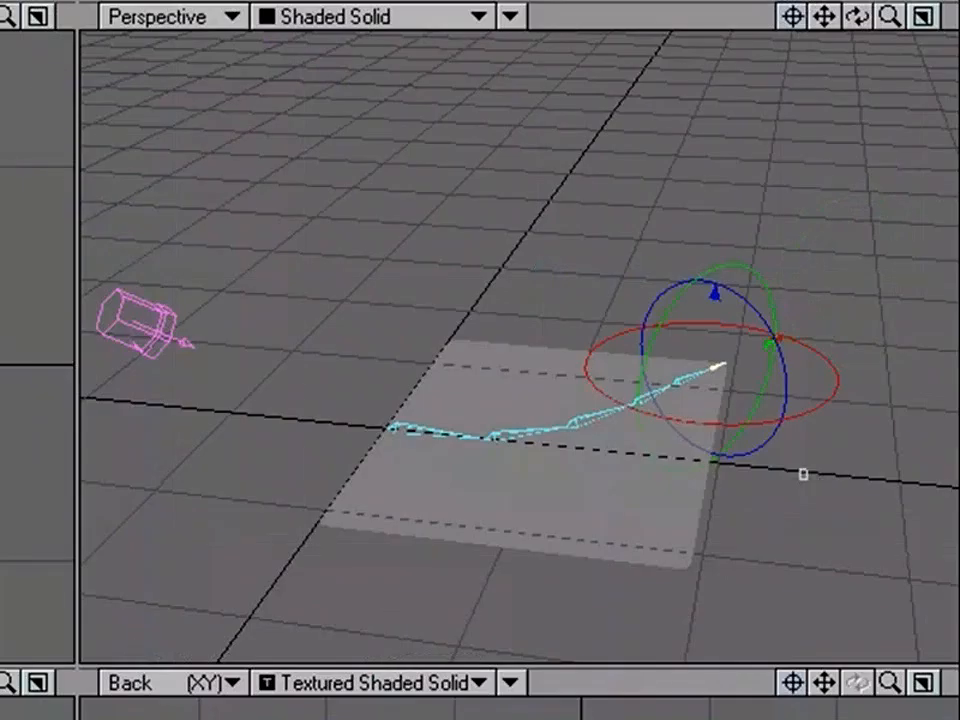
left_click_drag(804, 471, 584, 309)
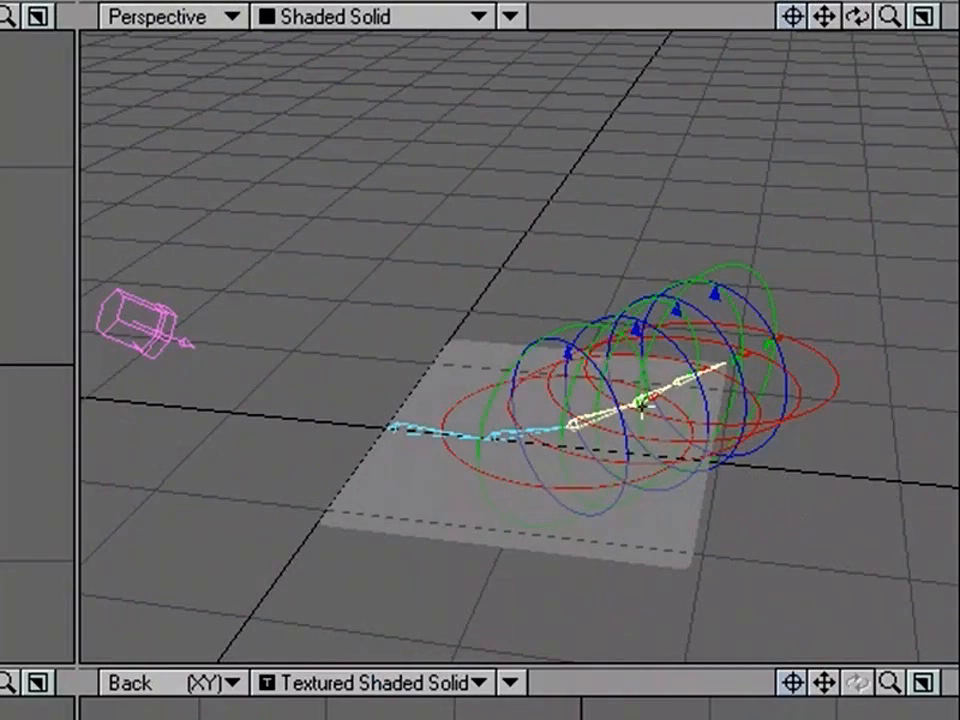
left_click_drag(771, 284, 622, 152)
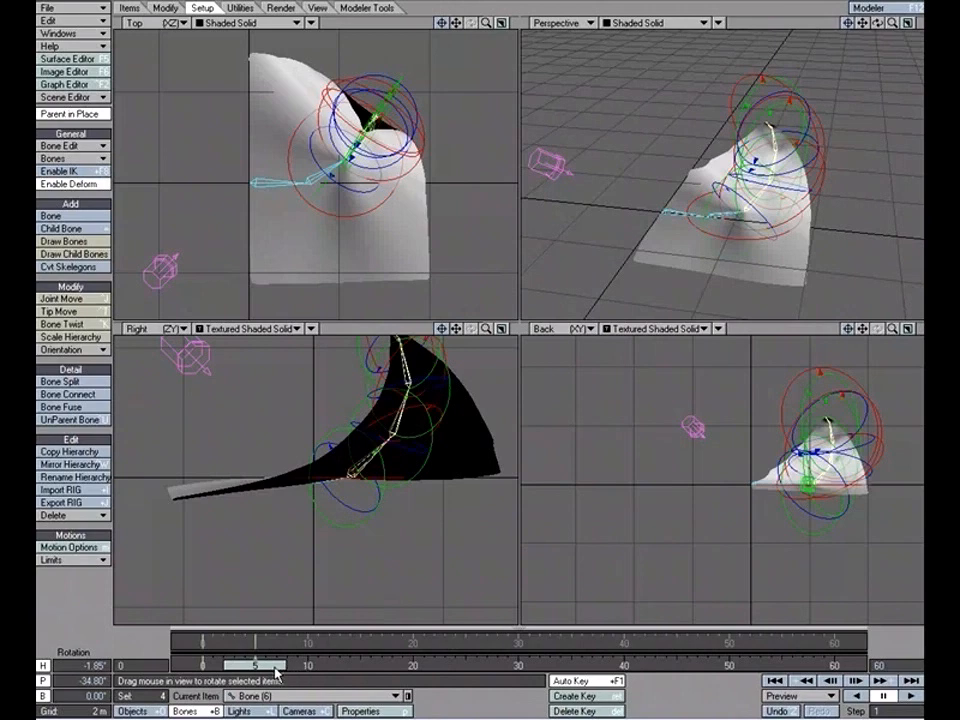
left_click_drag(276, 672, 255, 676)
Step: Rotate the first bone at the page's spine to a pitch of -84.20° at frame 10 and -184.10° at frame 15
left_click(684, 213)
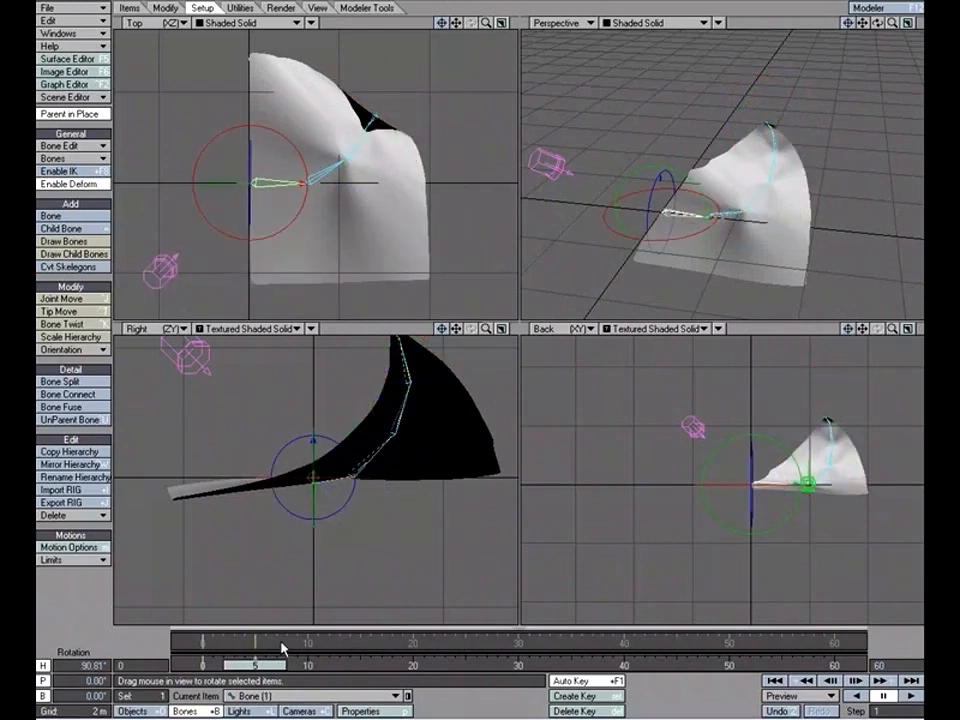
left_click_drag(249, 666, 307, 666)
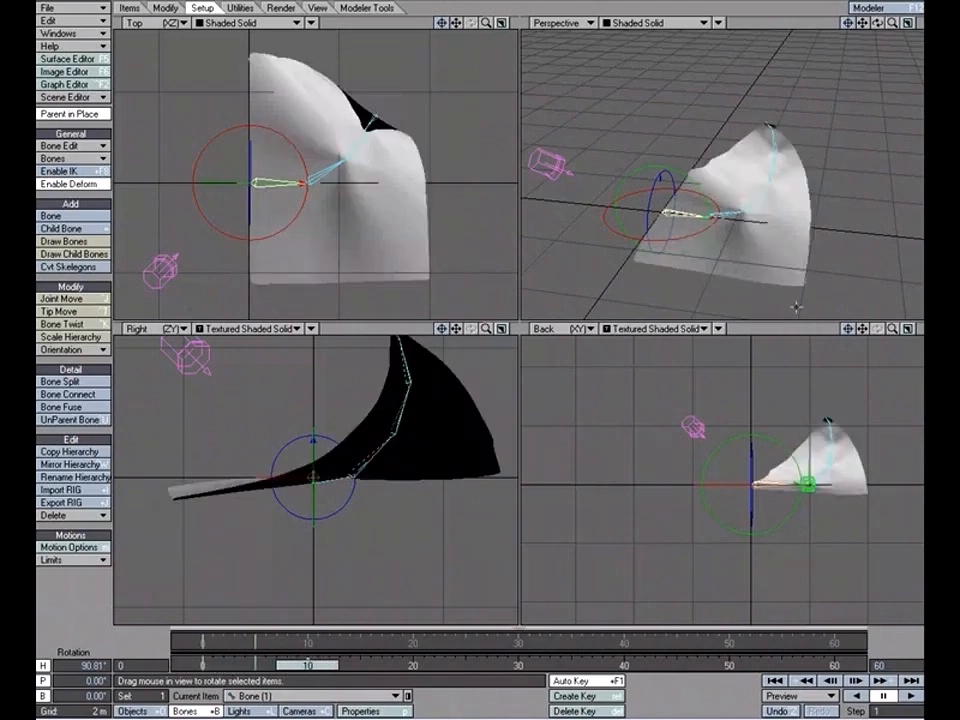
left_click_drag(808, 484, 757, 428)
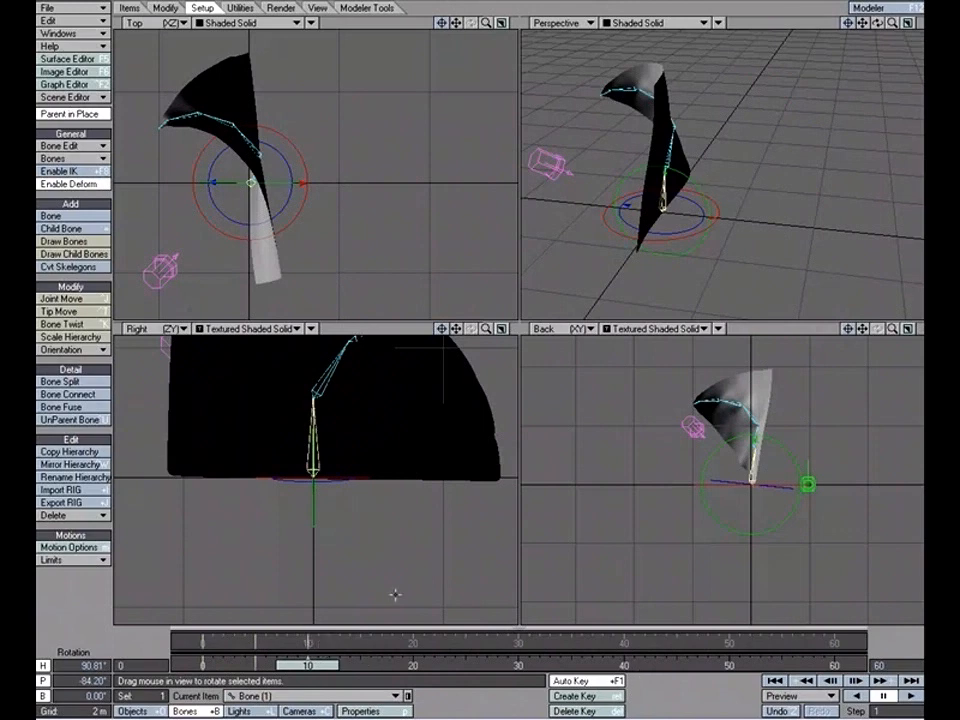
left_click_drag(330, 665, 362, 665)
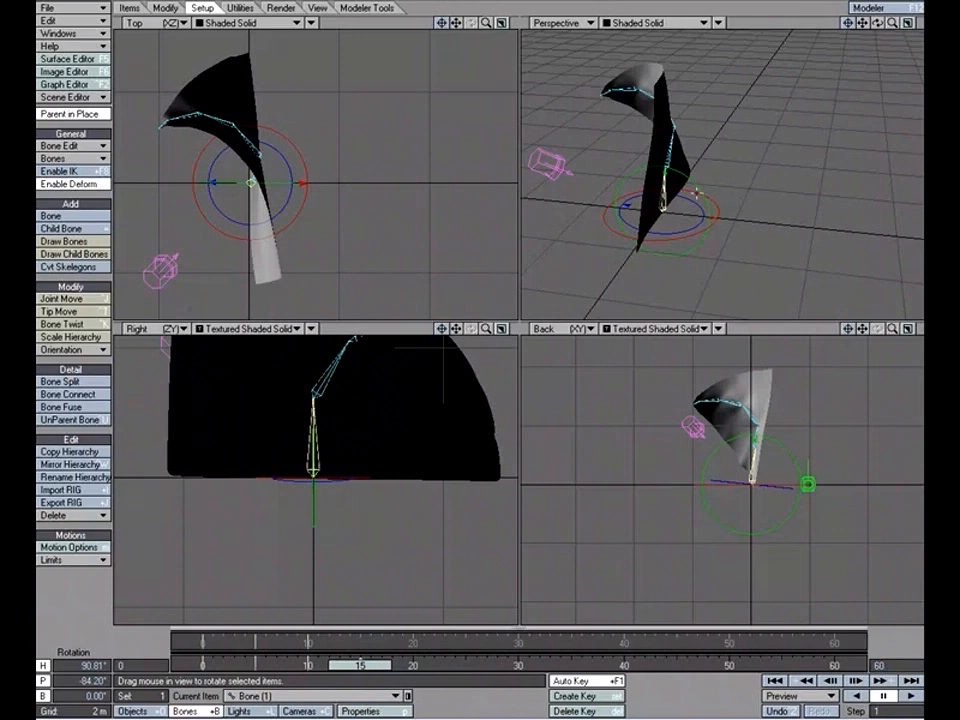
left_click_drag(704, 188, 704, 82)
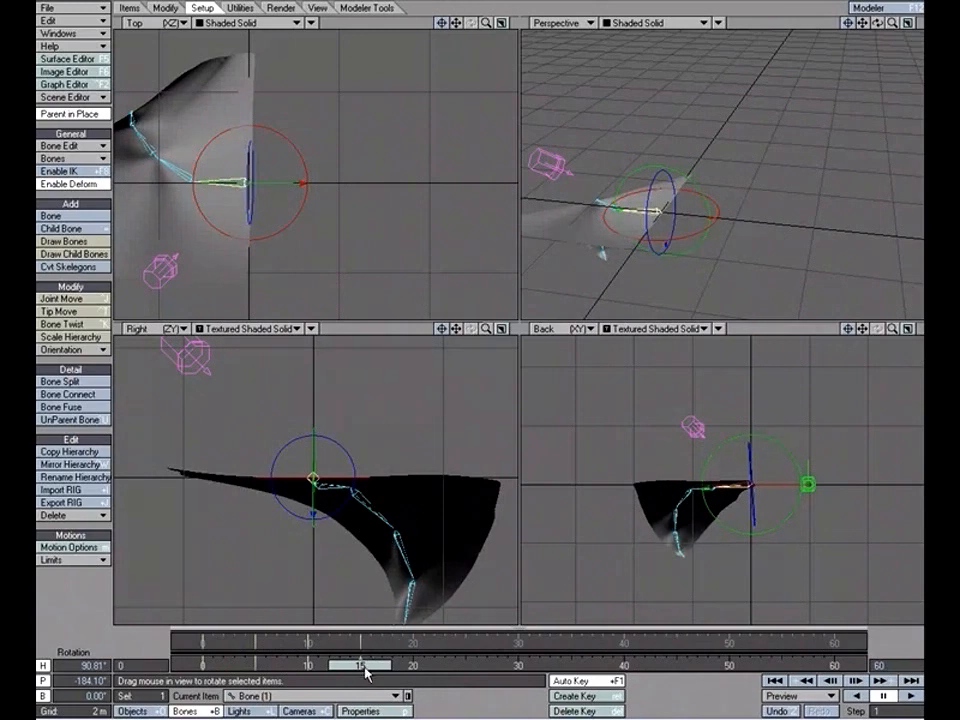
Step: Copy the flat frame 0 pose of the four outermost bones to a key at frame 15, and scrub there to check it
left_click_drag(366, 673, 204, 666)
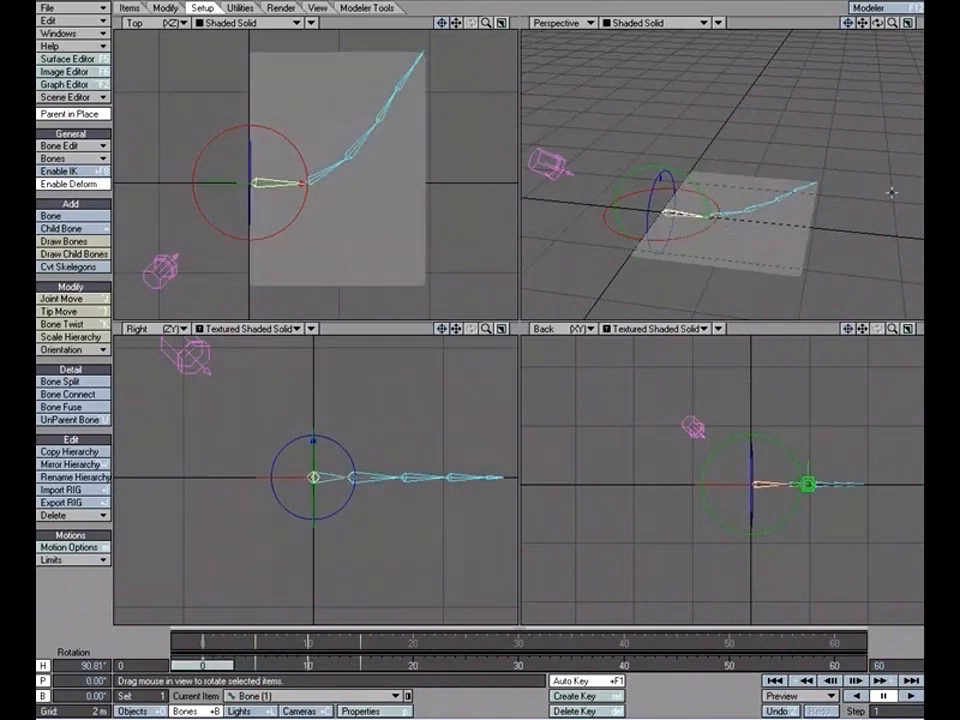
left_click_drag(855, 212, 745, 148)
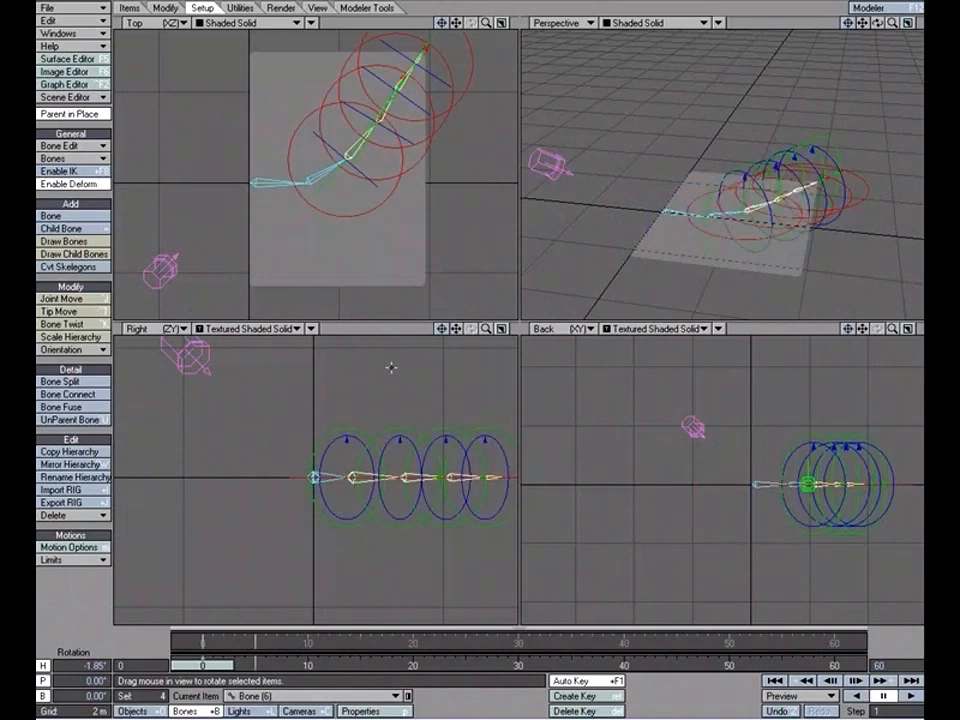
mouse_move(202, 666)
left_mouse_down()
mouse_move(404, 666)
mouse_move(202, 666)
left_mouse_up()
key("Return")
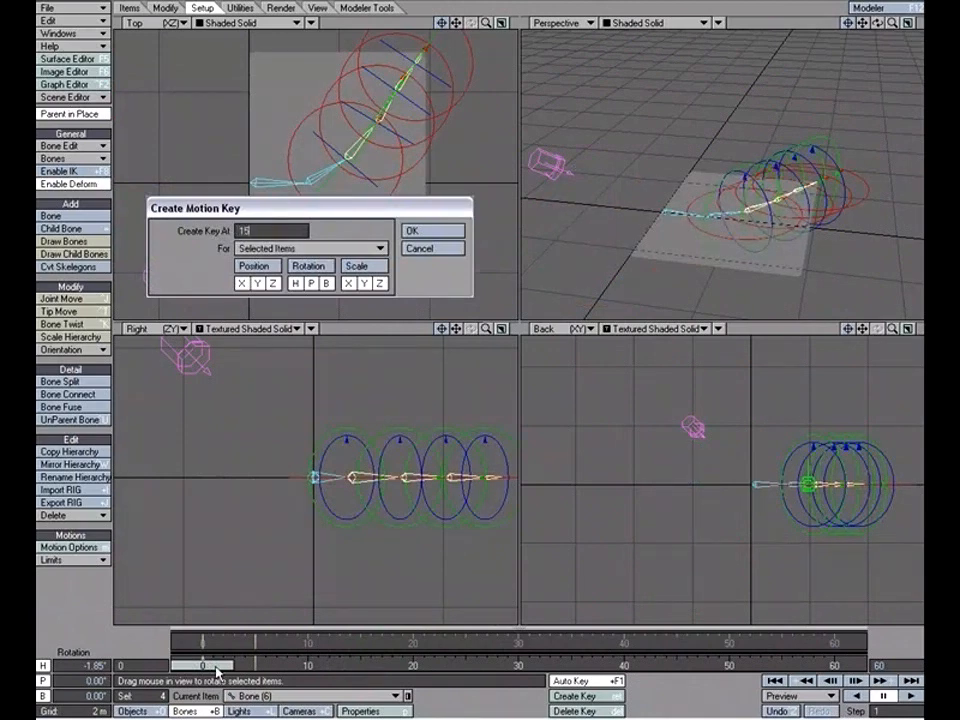
key("Return")
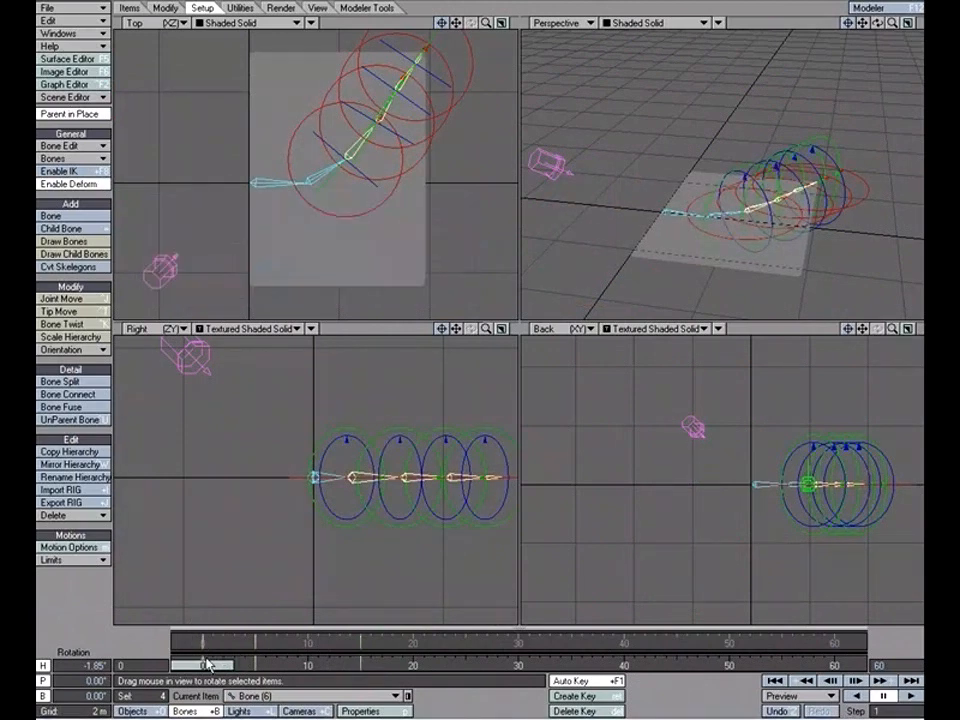
left_click_drag(205, 664, 360, 664)
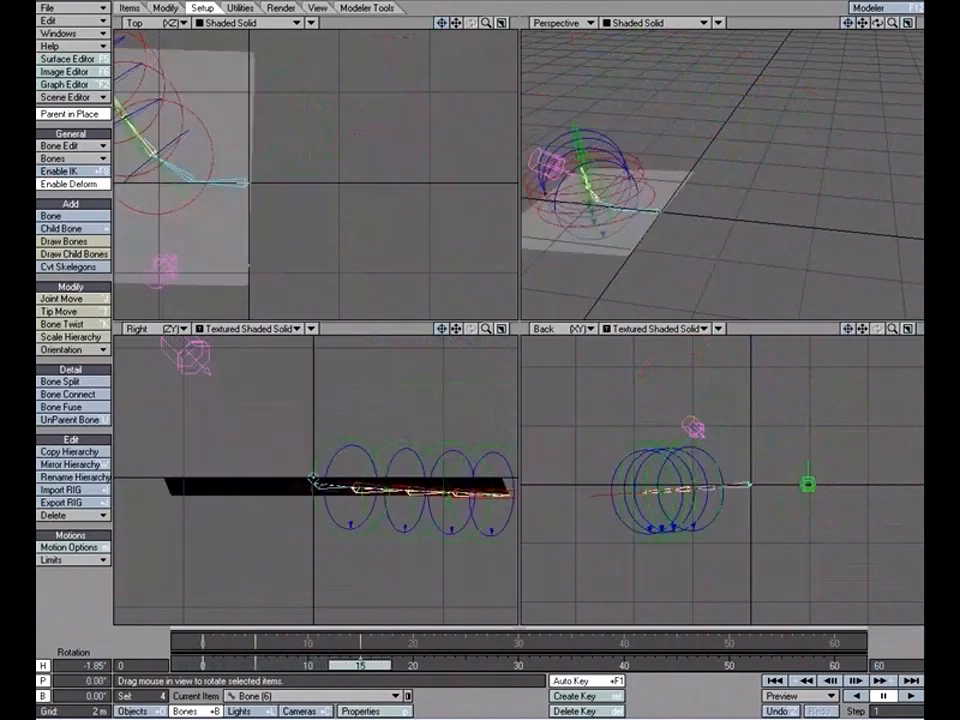